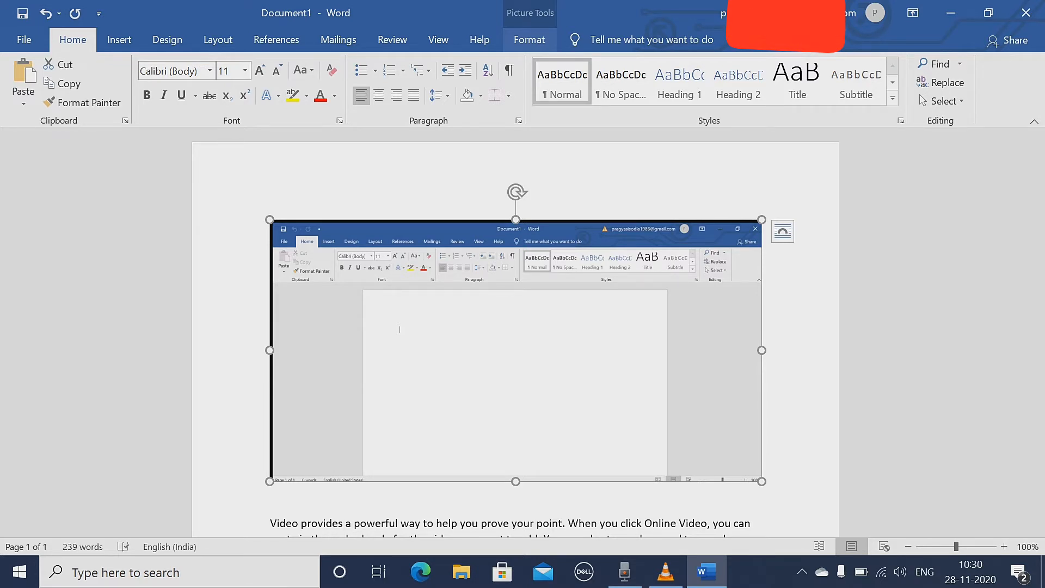
Apply the thick black frame style with a shadow to the inserted screenshot, and recolour its border light green
left_click(530, 39)
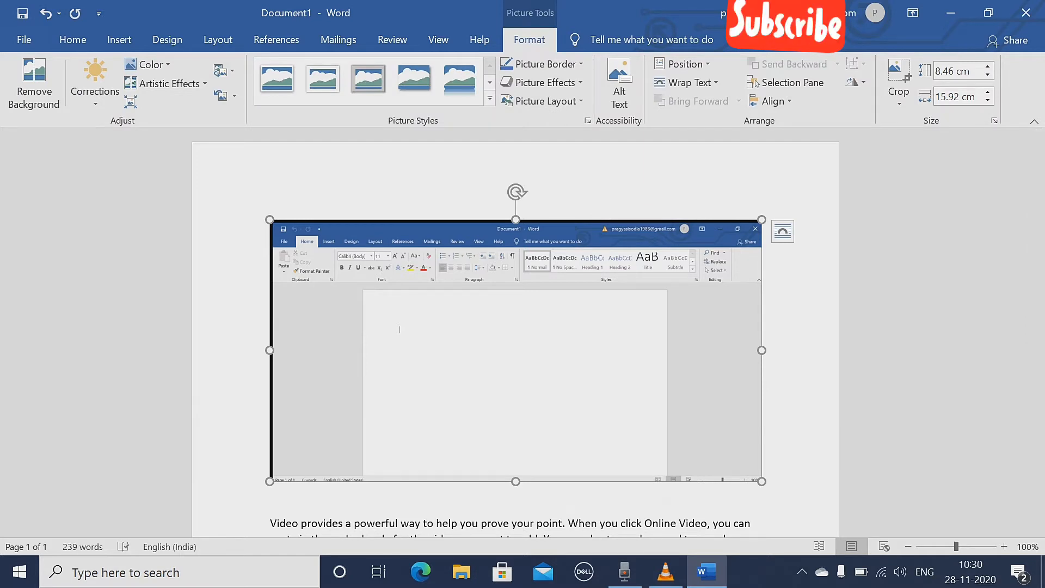
left_click(386, 523)
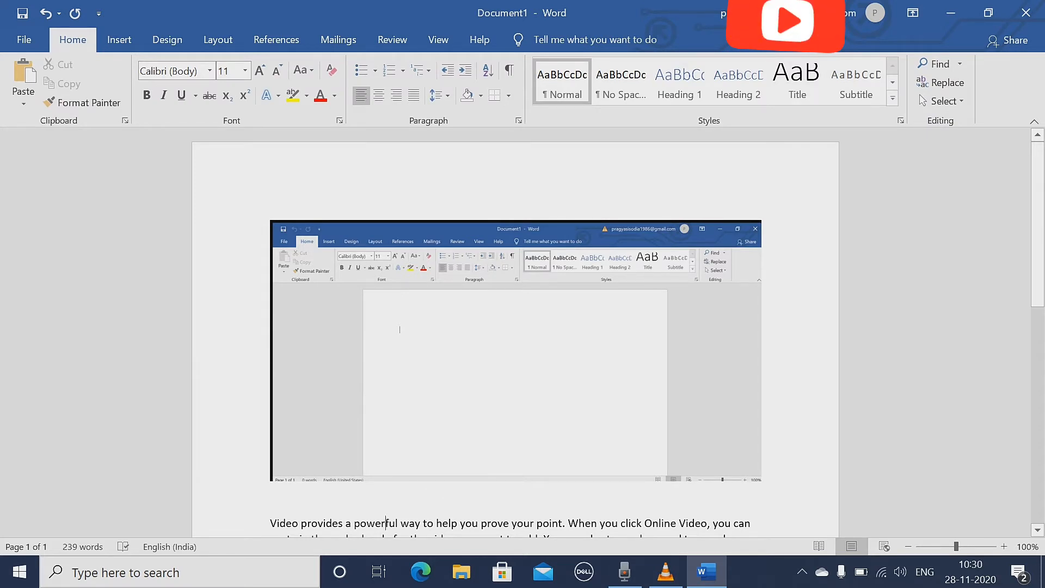
left_click(516, 350)
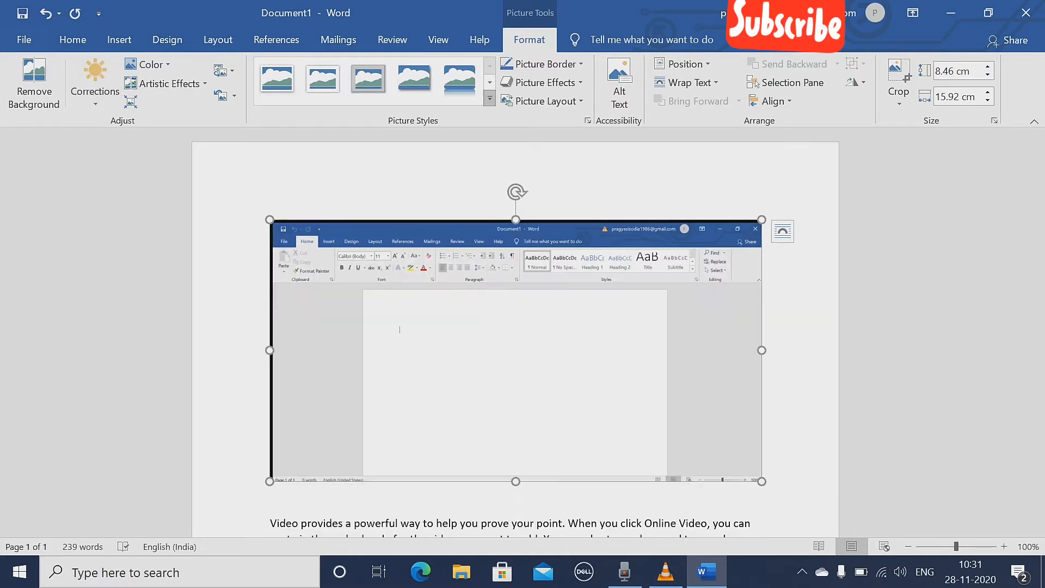
left_click(489, 99)
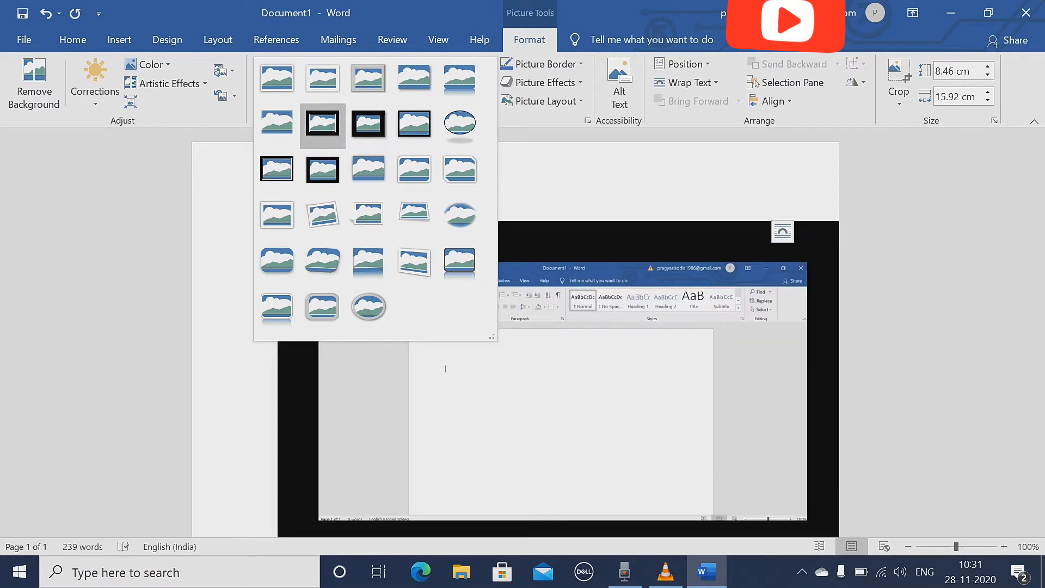
left_click(323, 172)
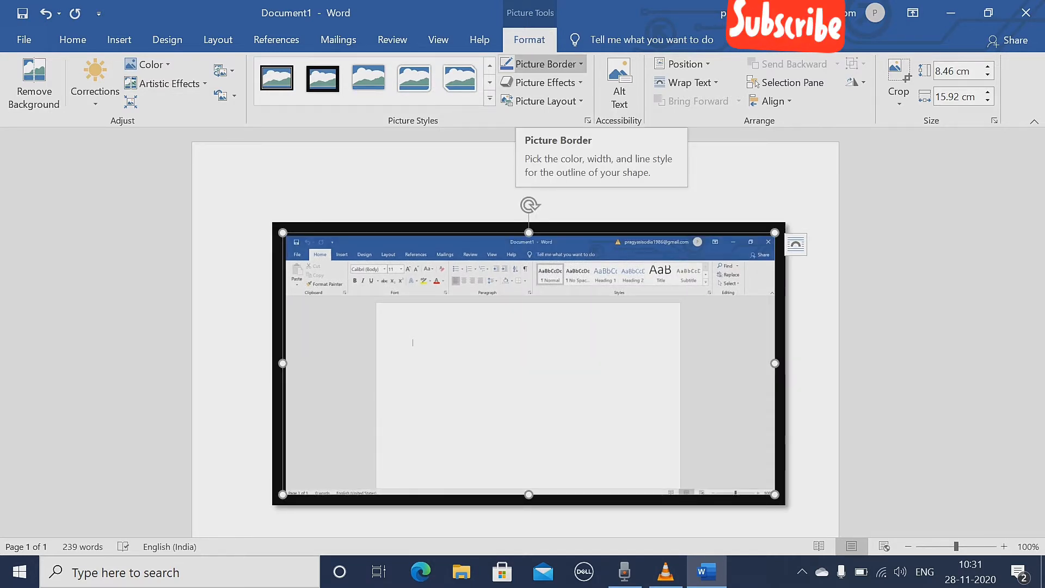
left_click(545, 64)
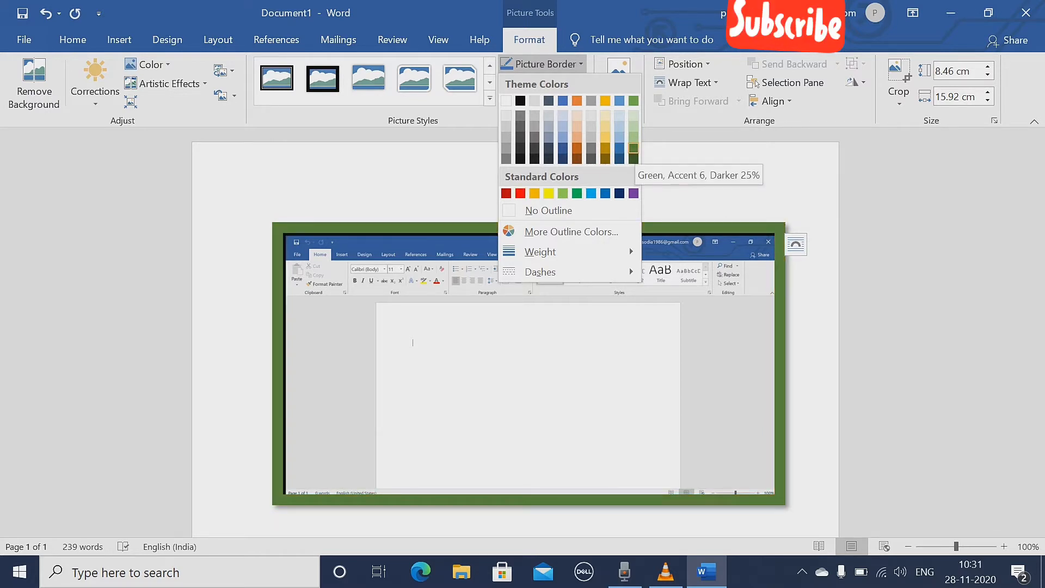
left_click(633, 137)
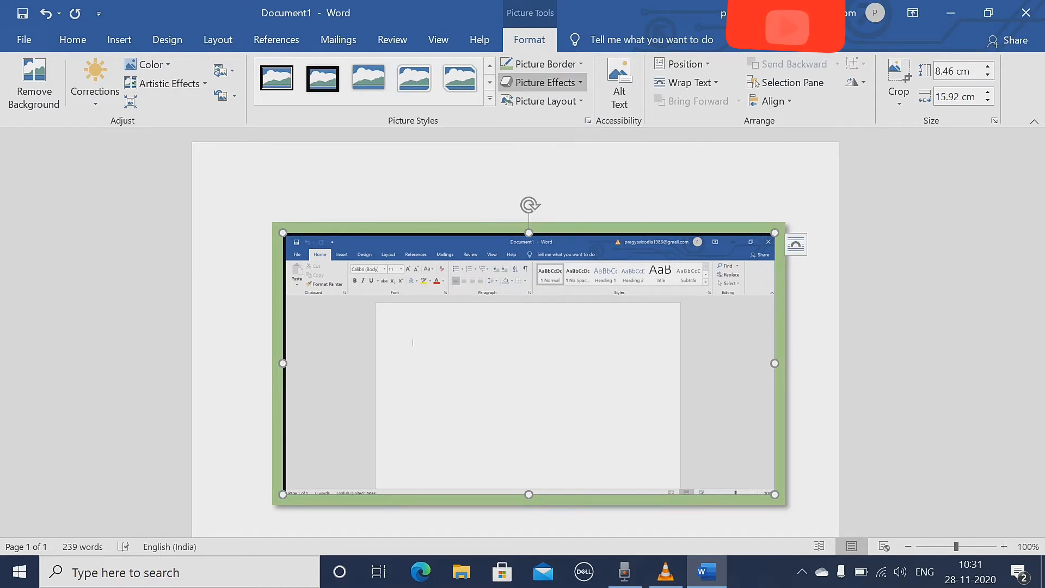
Look over the preset, shadow and reflection effects available for the picture without applying any
left_click(542, 82)
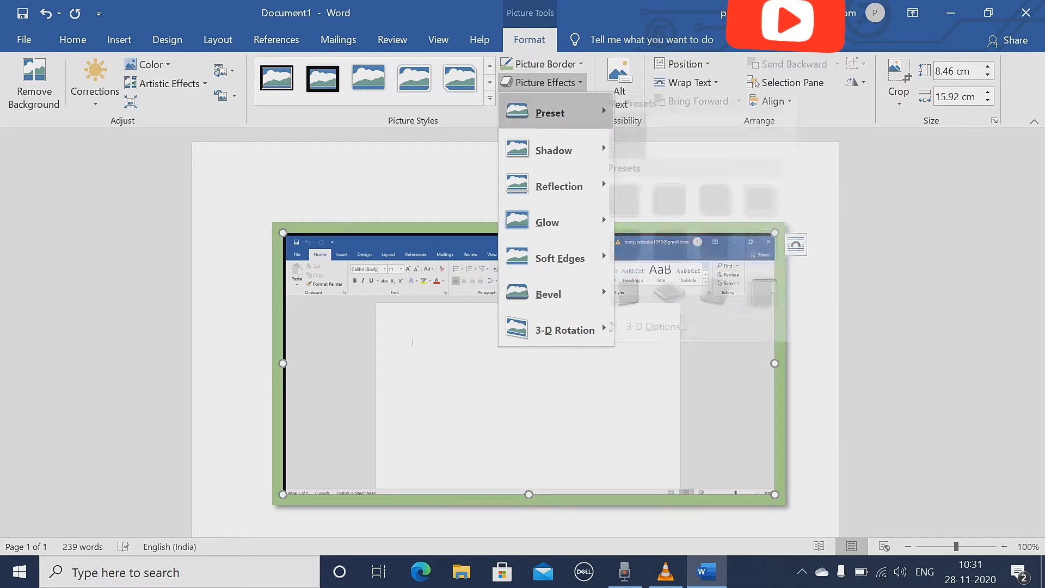
mouse_move(549, 113)
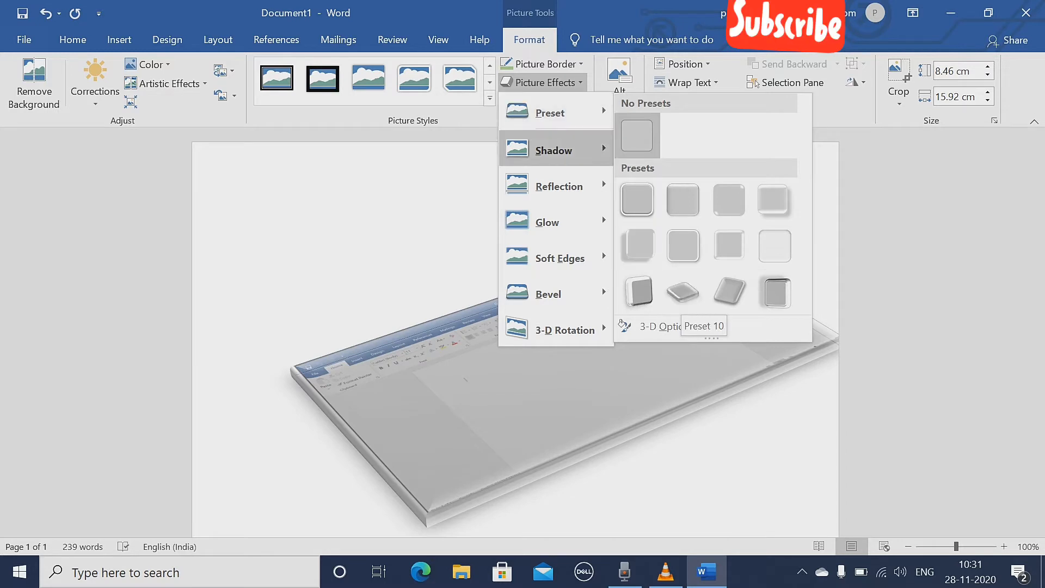
mouse_move(553, 151)
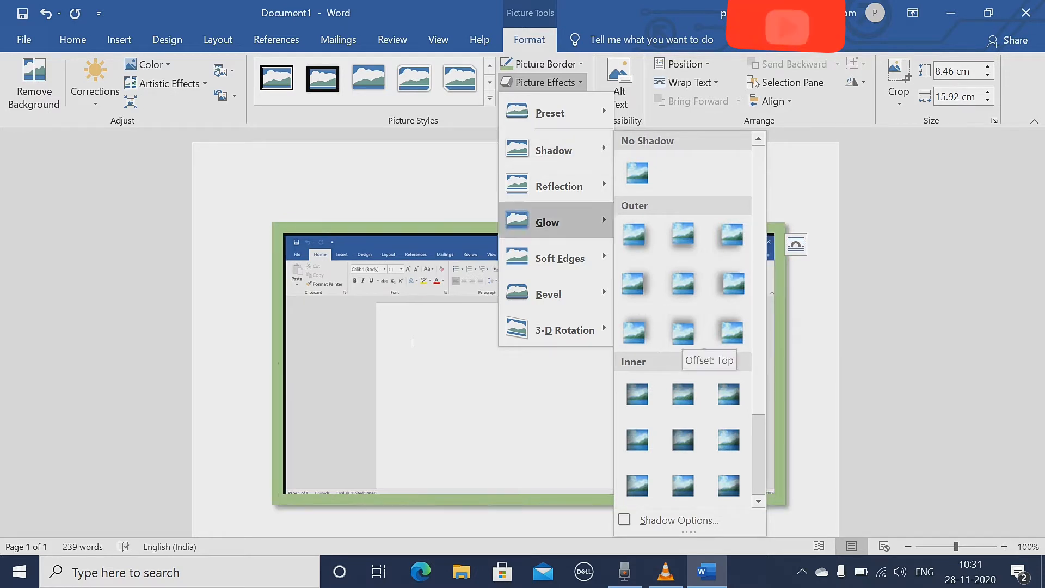
mouse_move(559, 186)
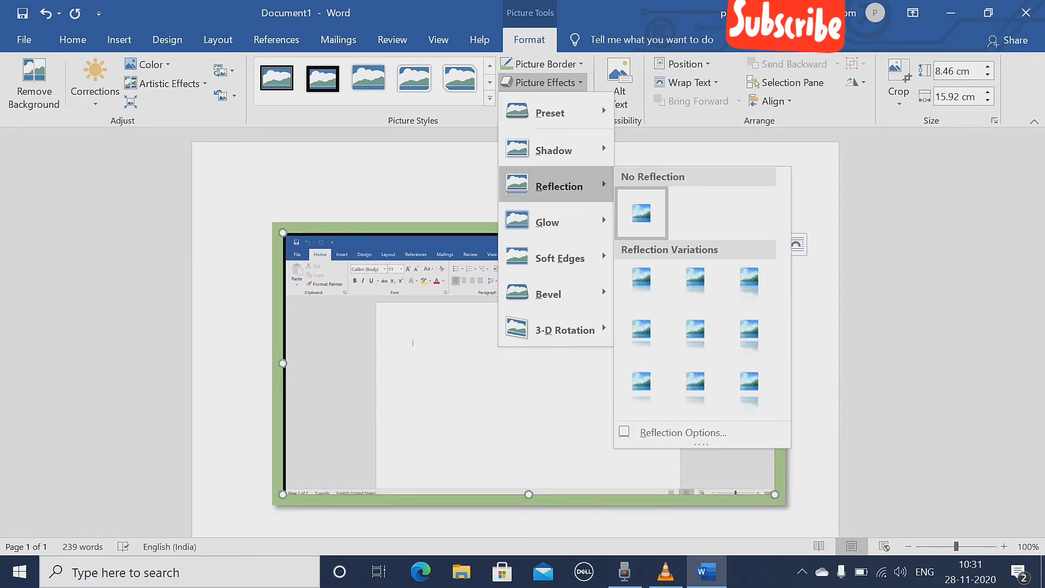
key("Escape")
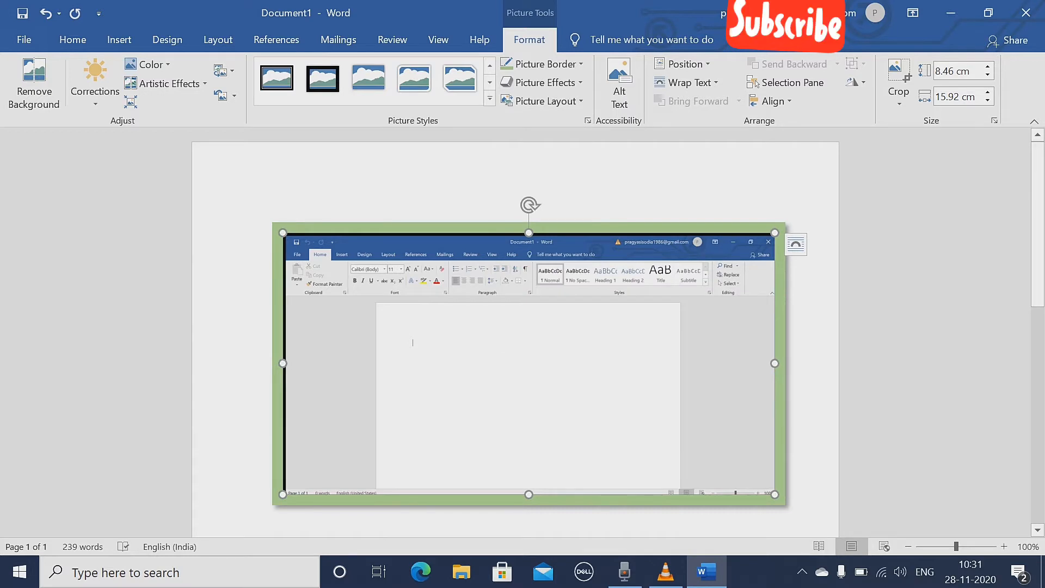
Shrink the picture proportionally to about 6.42 cm high by 12.08 cm wide
left_click_drag(774, 494, 656, 431)
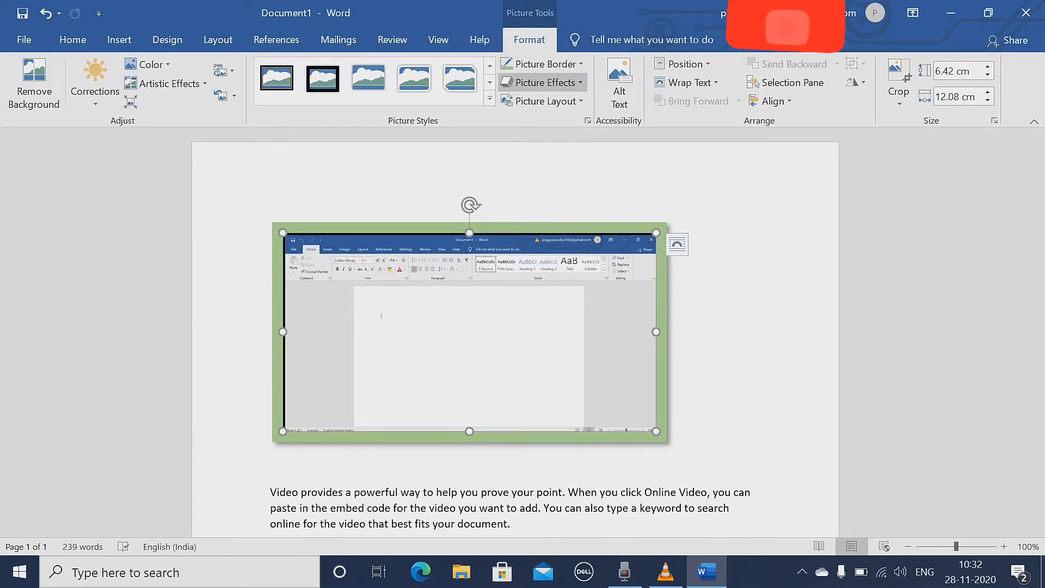
Try the widest orange glow variation on the picture and remove the glow again
left_click(541, 82)
mouse_move(547, 222)
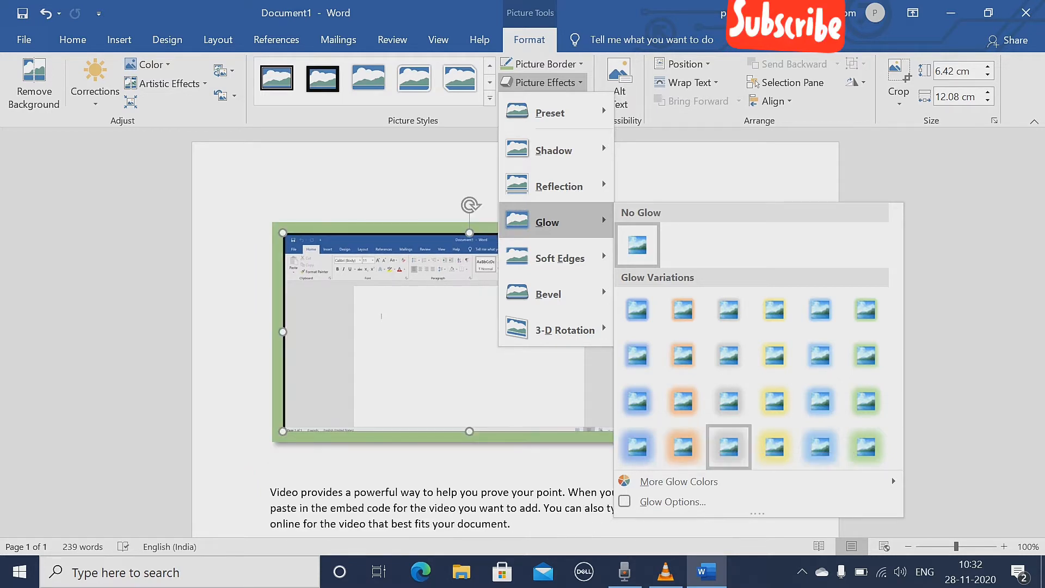
left_click(683, 447)
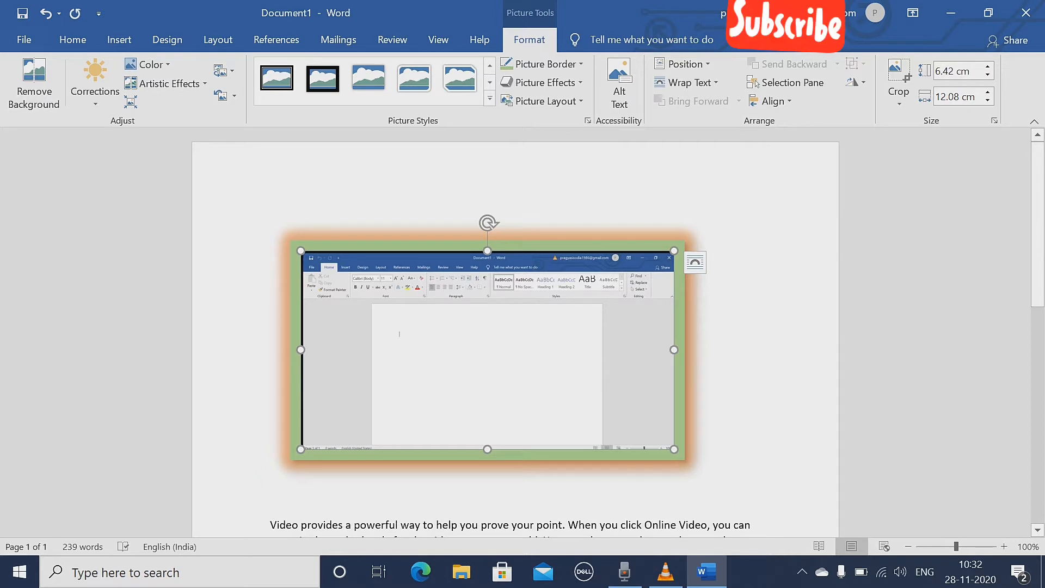
left_click(544, 82)
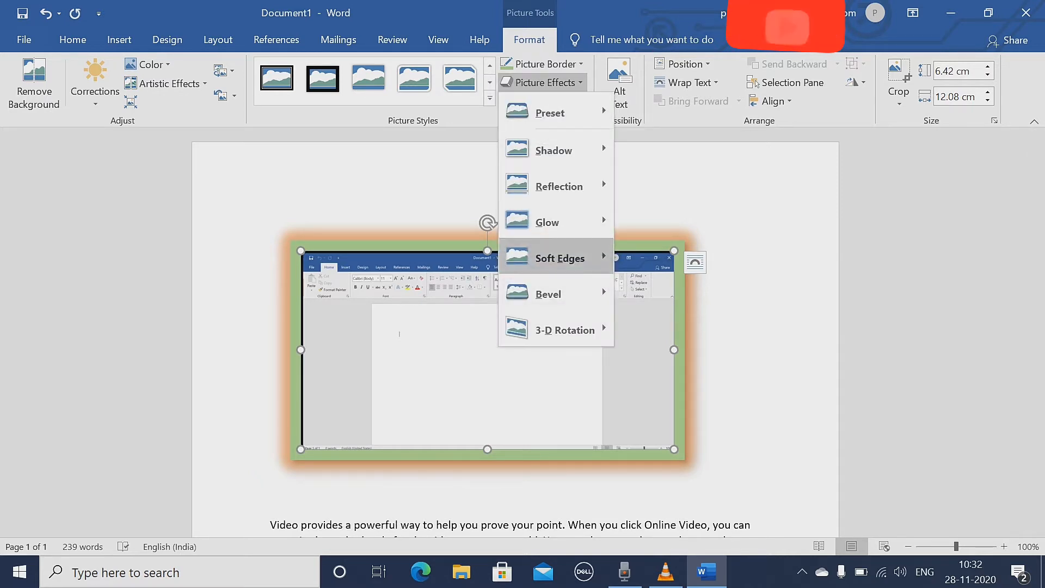
mouse_move(550, 294)
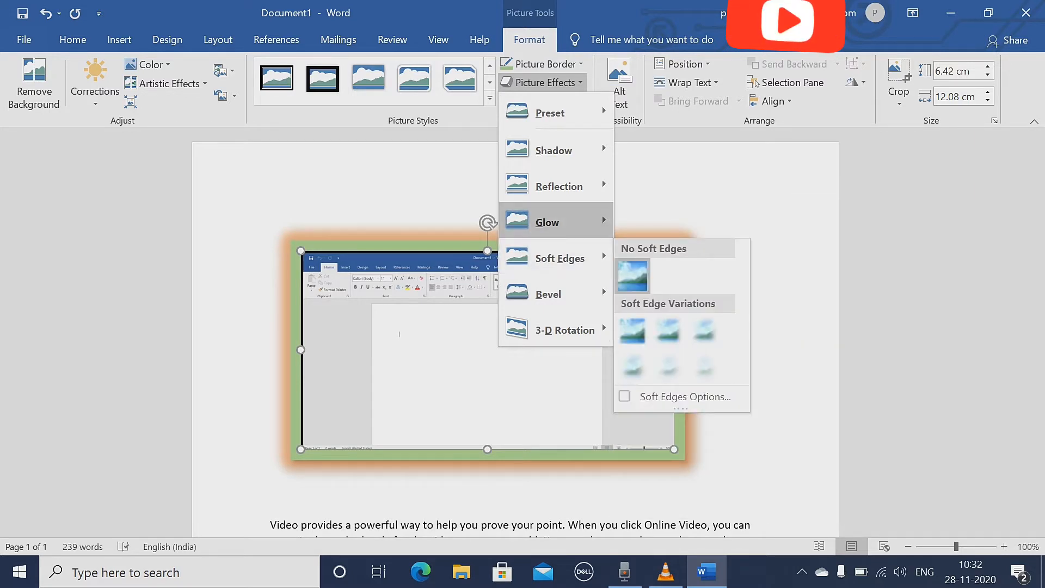
left_click(637, 245)
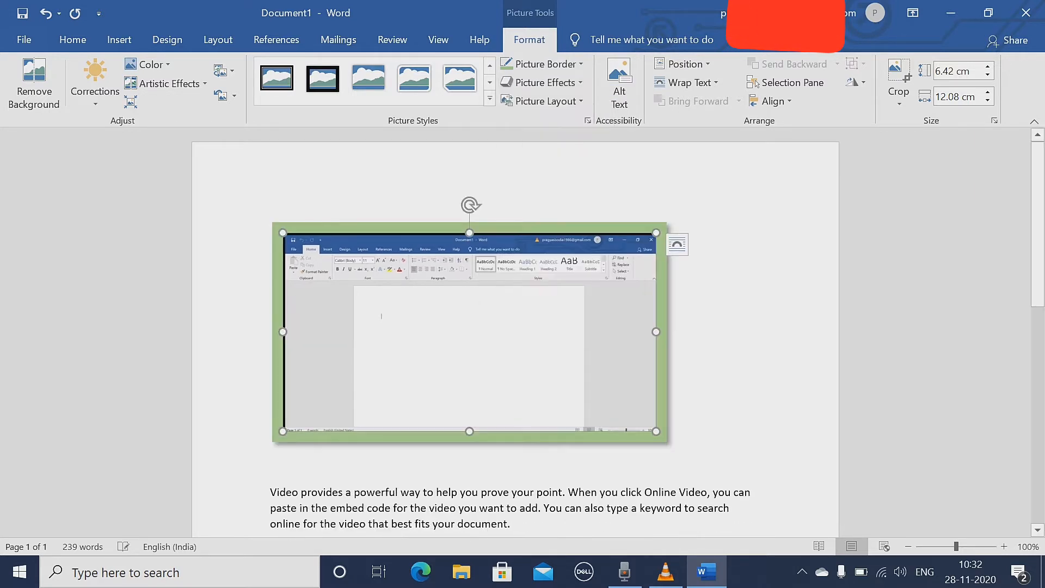
Look over the 3-D rotation effects available for the picture without applying one
left_click(541, 82)
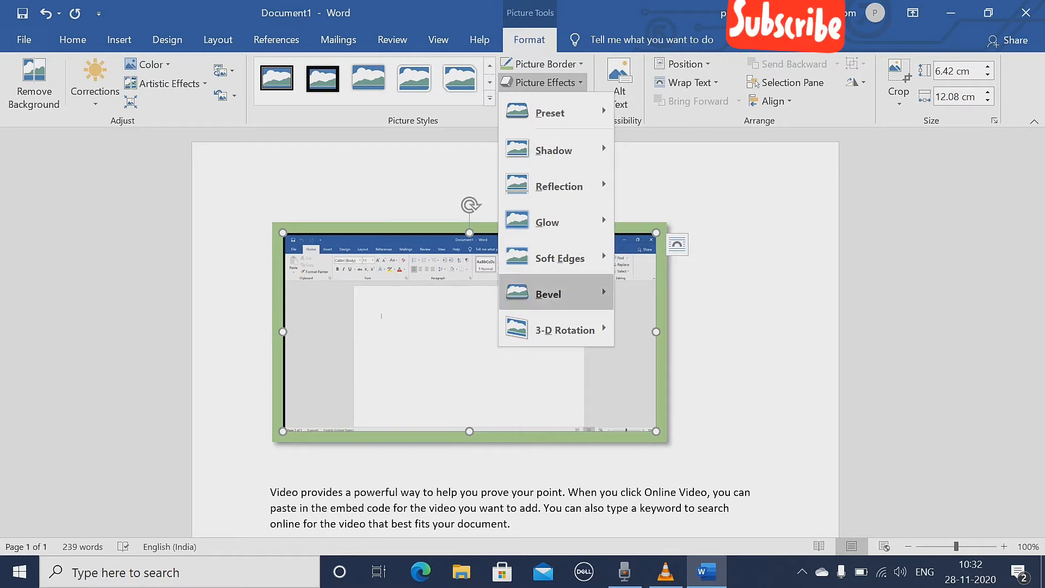
mouse_move(567, 330)
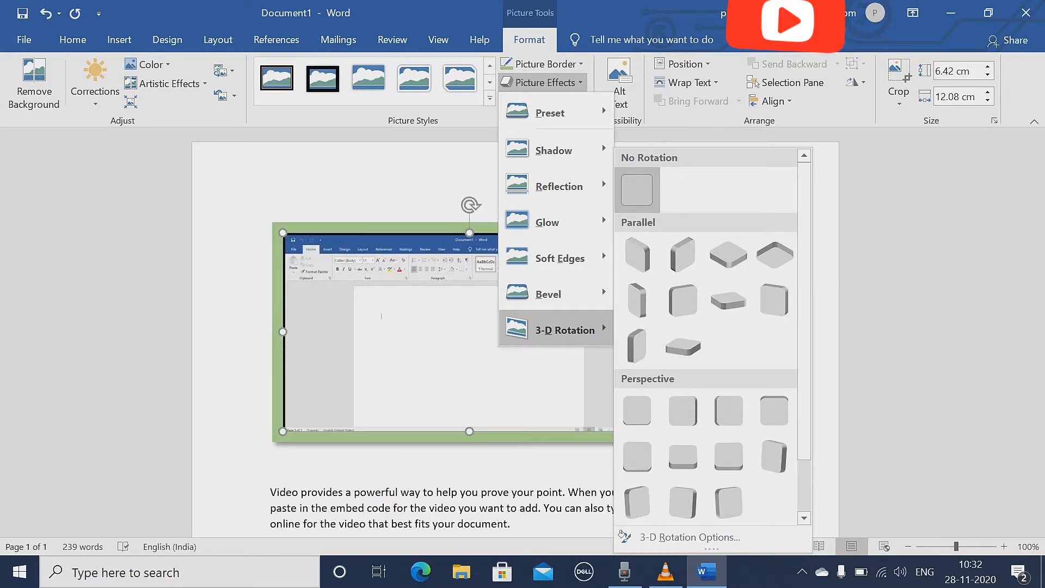
key("Escape")
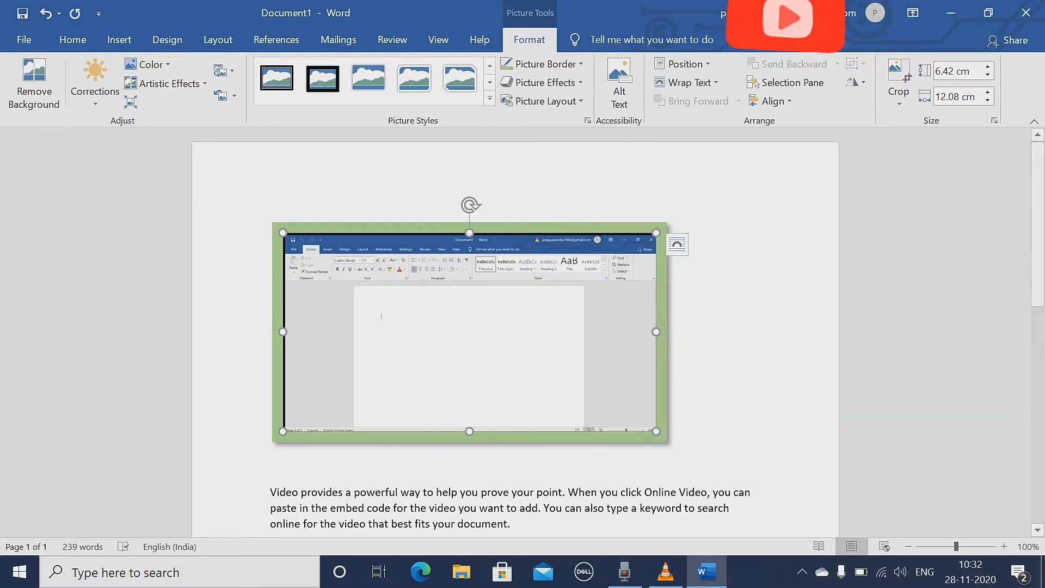
Try converting the picture to the Alternating Picture Blocks layout and undo the conversion
left_click(542, 100)
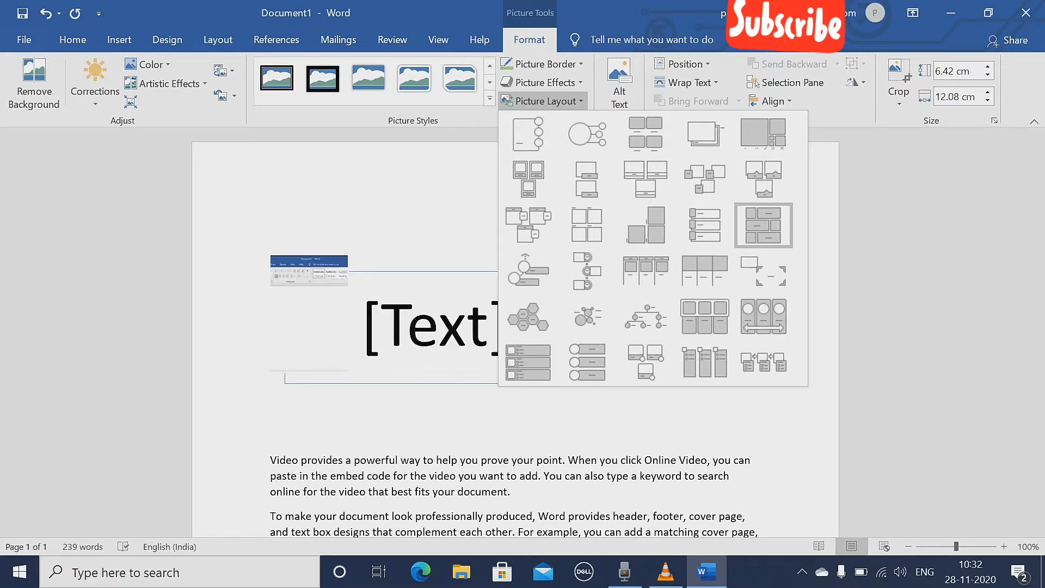
left_click(763, 225)
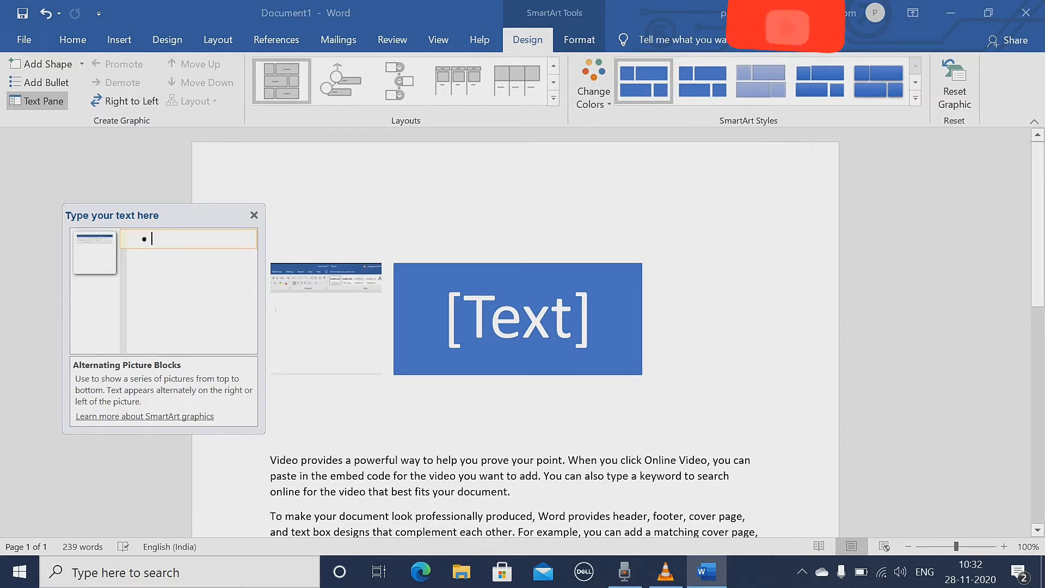
key("ctrl+z")
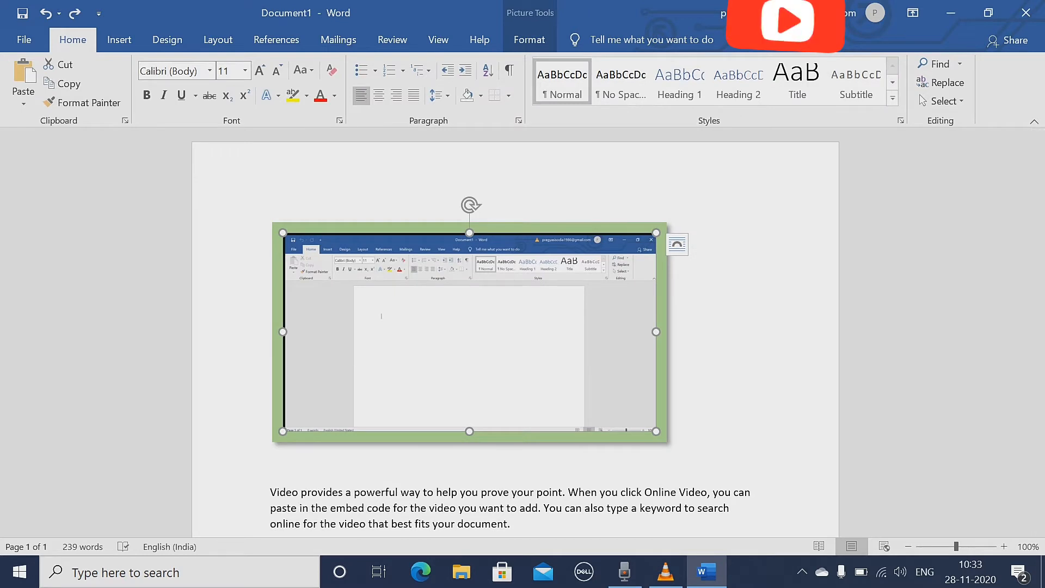
Remove the picture's background, marking a curve around the white page and a short stroke in the title bar as areas to keep
left_click(529, 40)
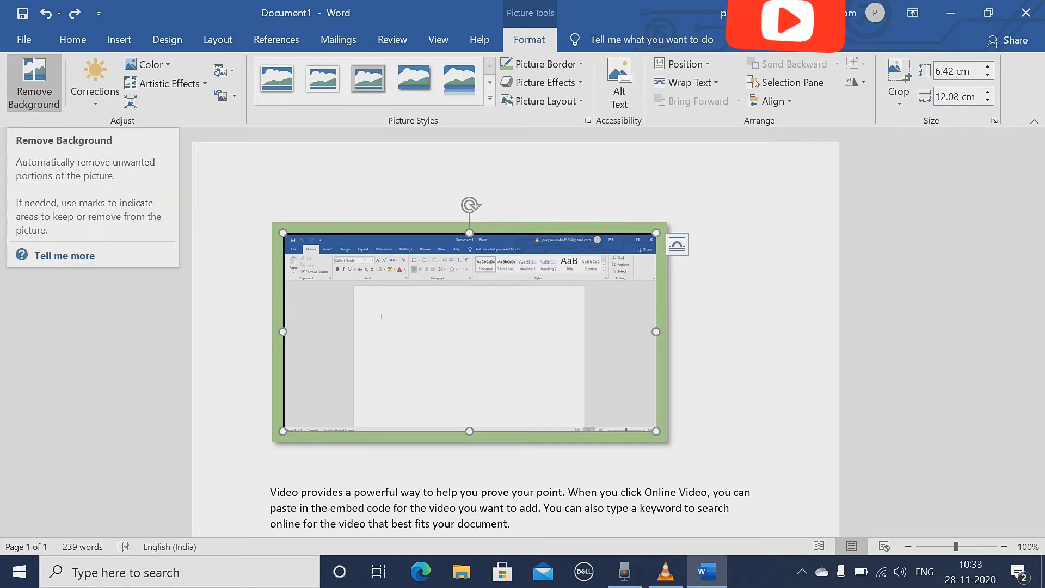
left_click(34, 82)
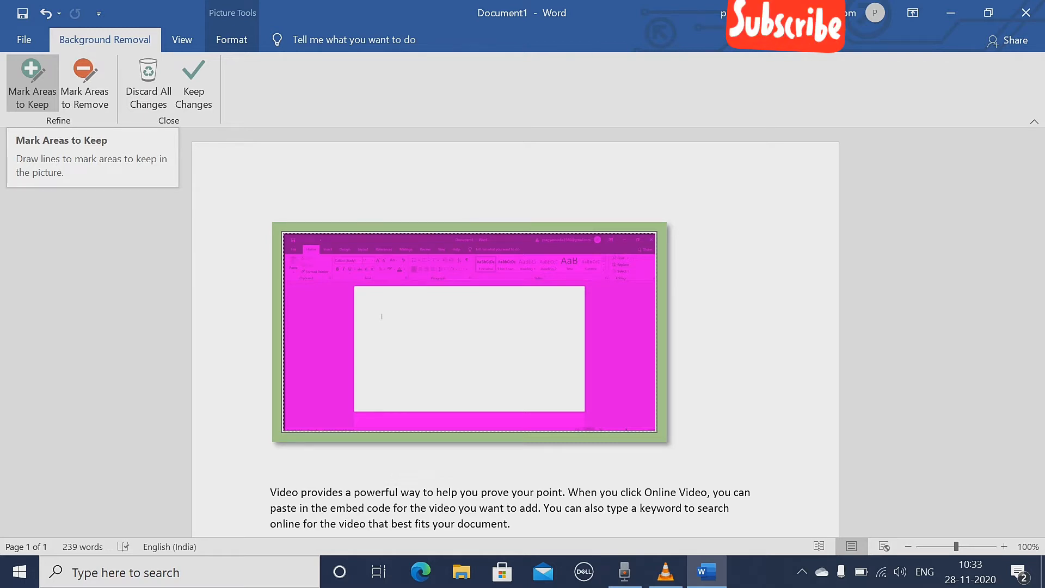
left_click(31, 82)
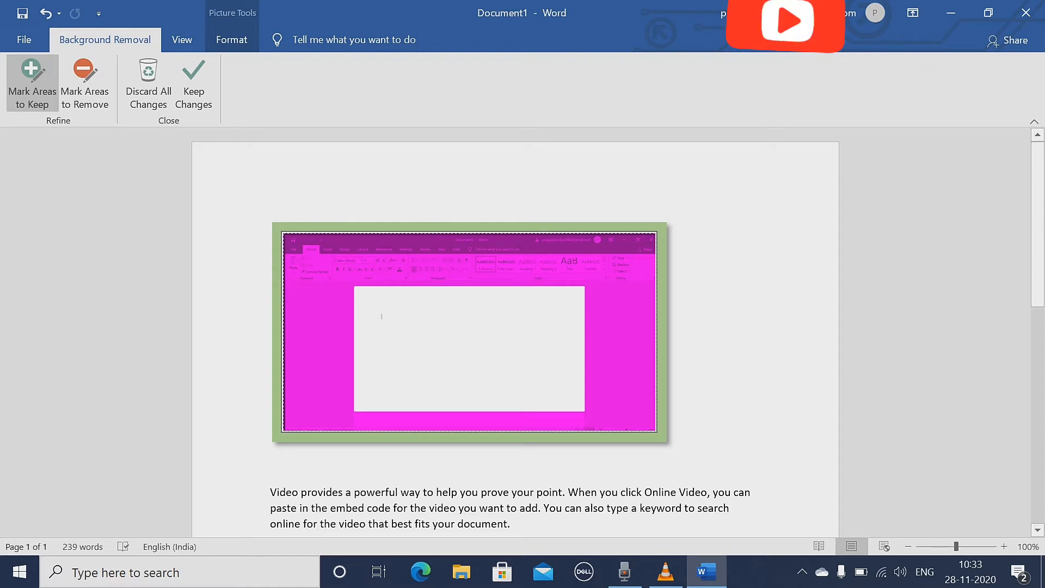
mouse_move(348, 236)
left_mouse_down()
mouse_move(363, 359)
mouse_move(407, 395)
mouse_move(576, 400)
left_mouse_up()
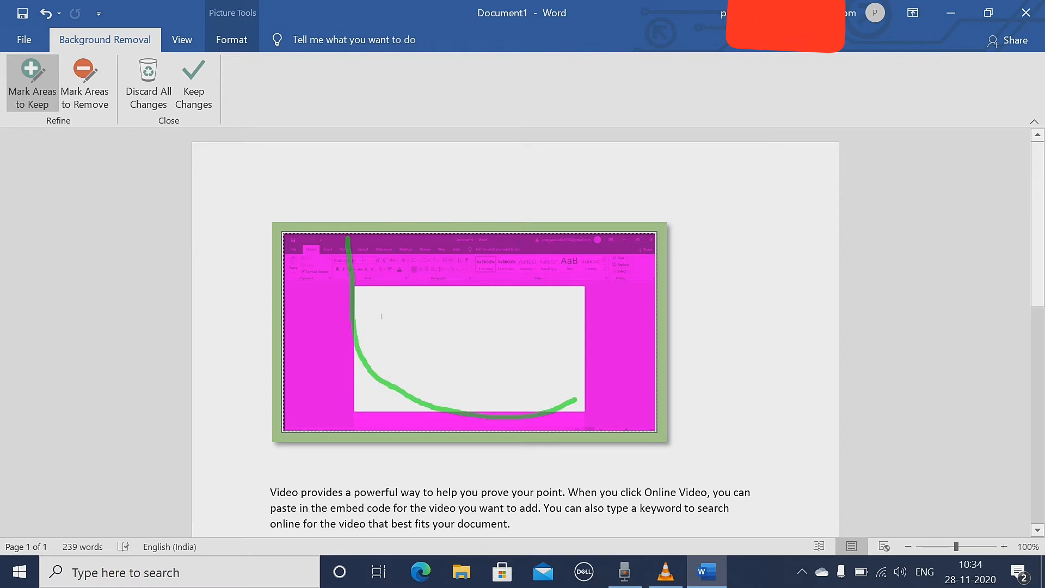
mouse_move(464, 243)
left_mouse_down()
mouse_move(522, 244)
mouse_move(528, 330)
mouse_move(430, 264)
mouse_move(482, 240)
left_mouse_up()
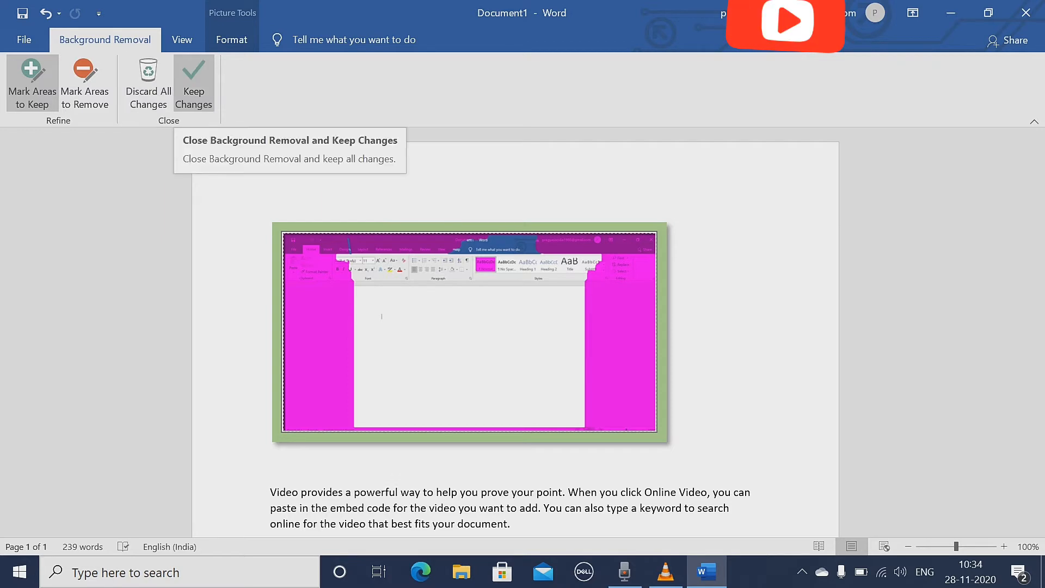
left_click(193, 84)
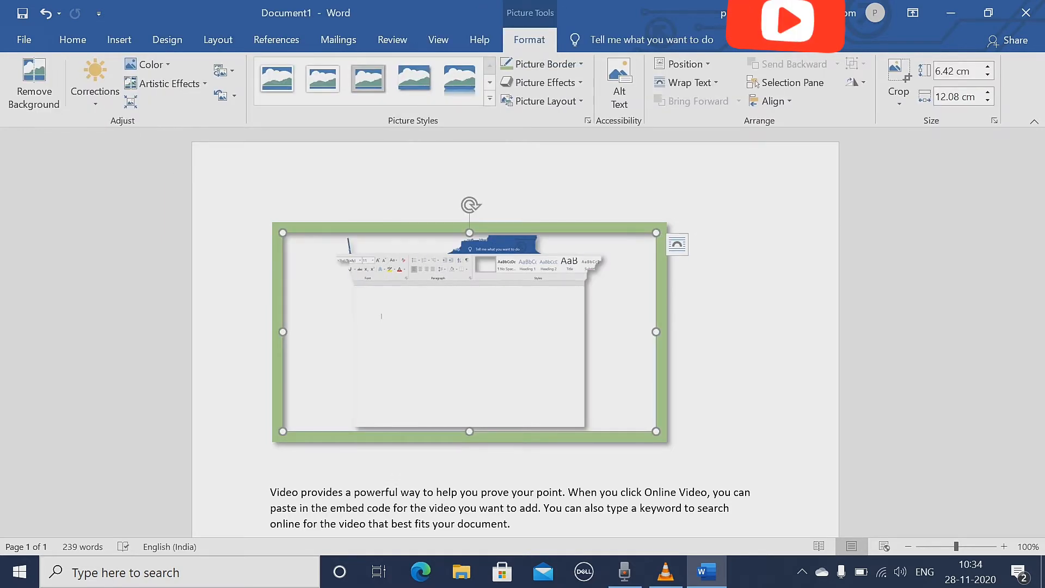
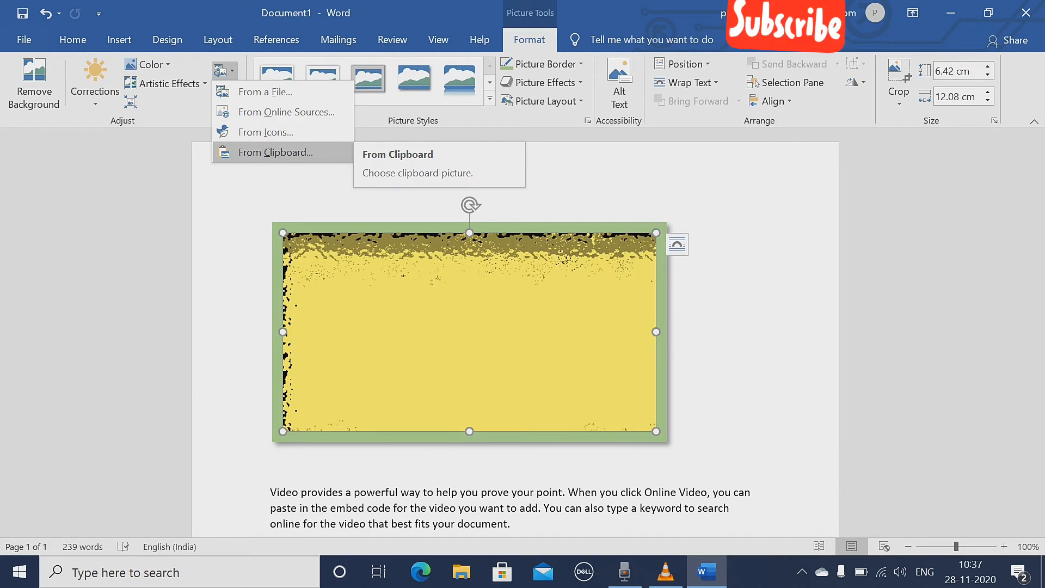
Replace the picture with an online picture found by searching "home", choosing the grey house behind the white picket fence
left_click(286, 112)
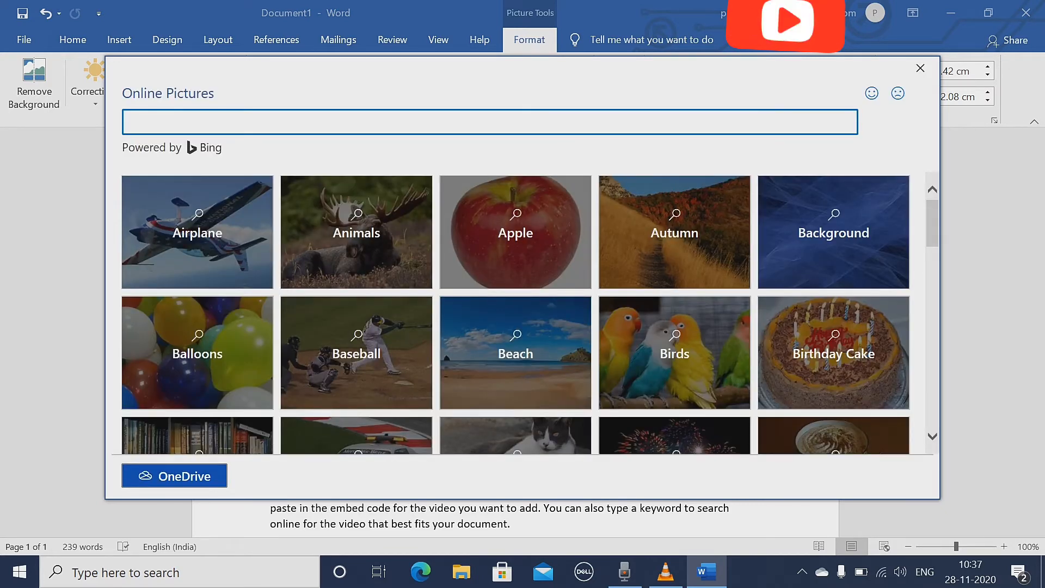
type("home")
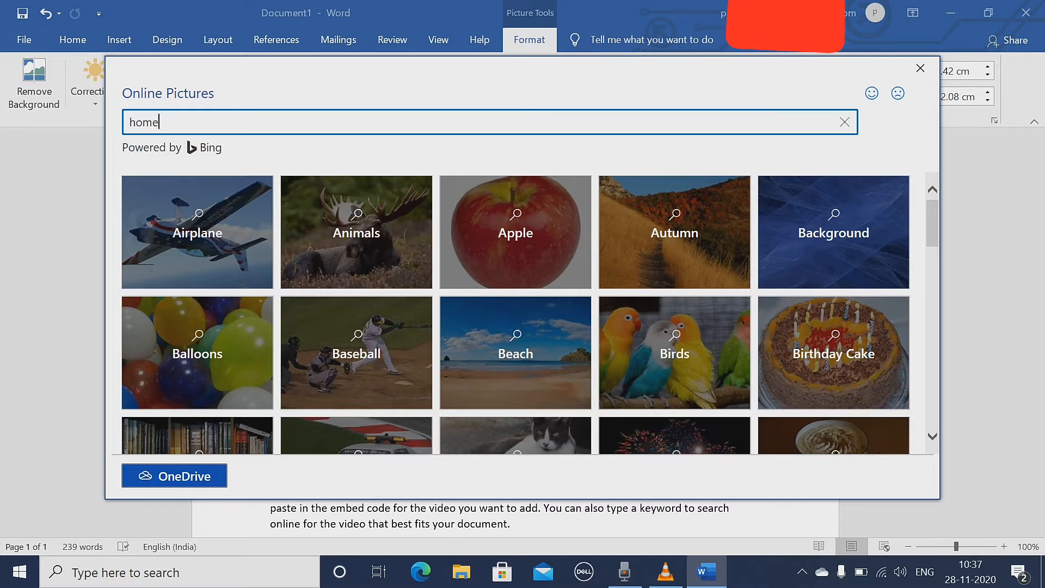
key("Return")
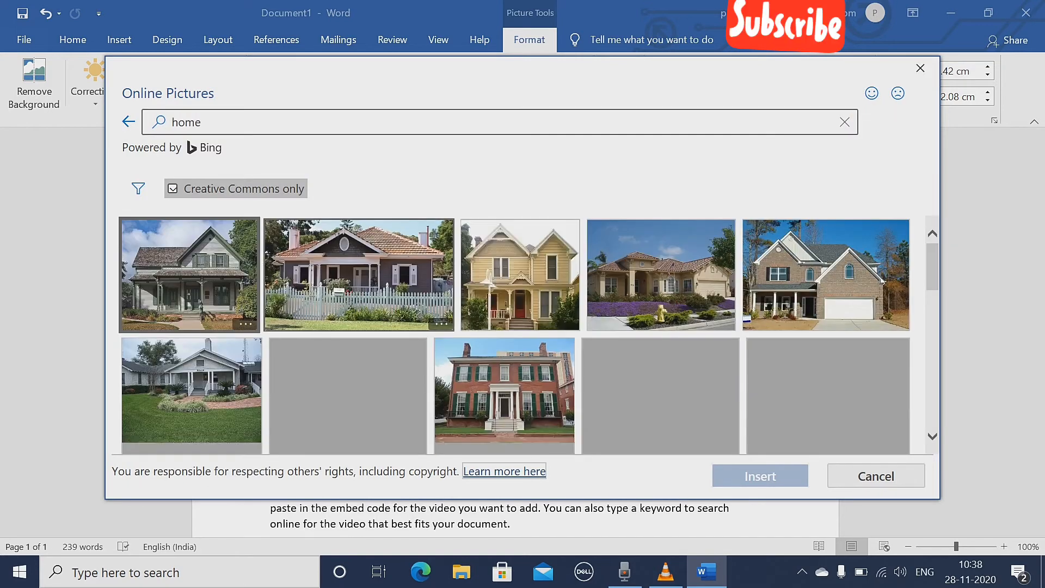
left_click(359, 276)
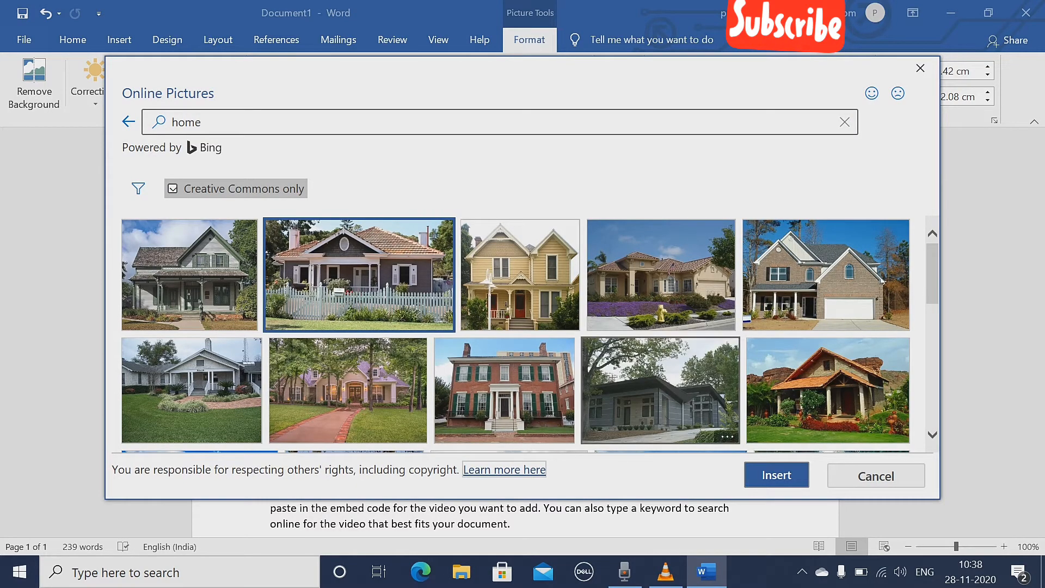
left_click(776, 475)
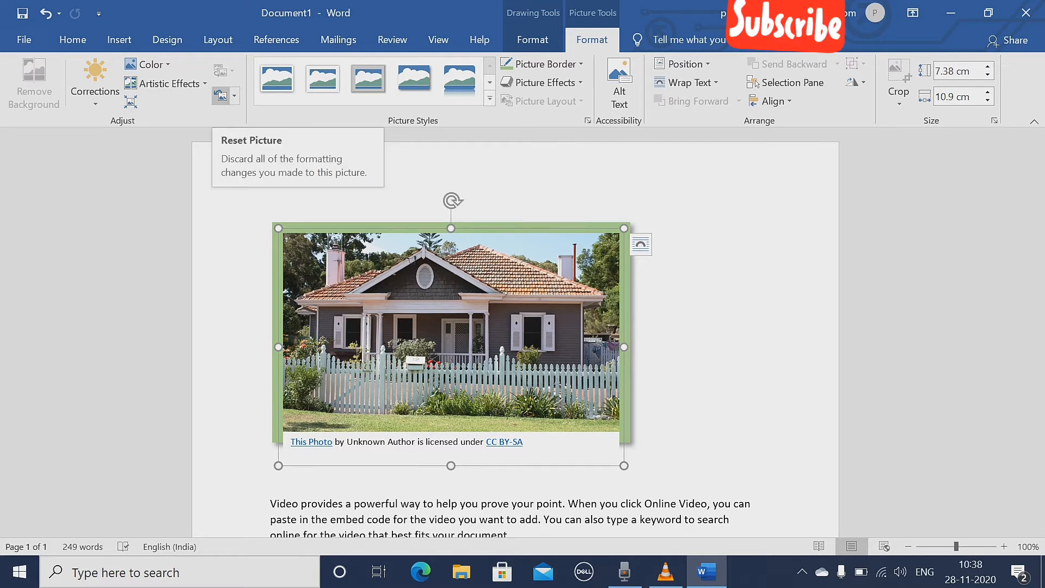
Try Reset Picture & Size on the house picture and undo the reset
left_click(234, 96)
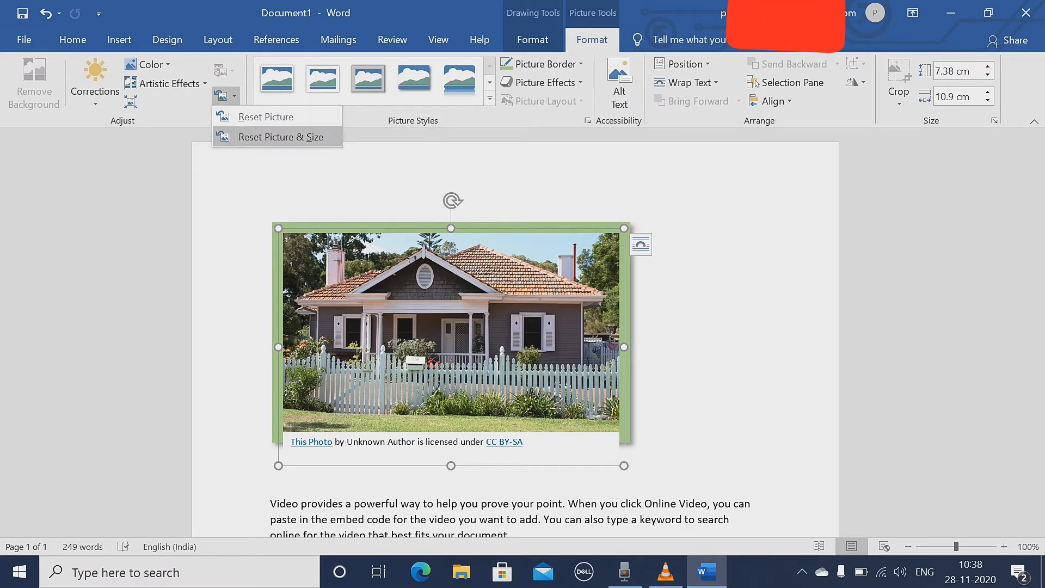
left_click(281, 137)
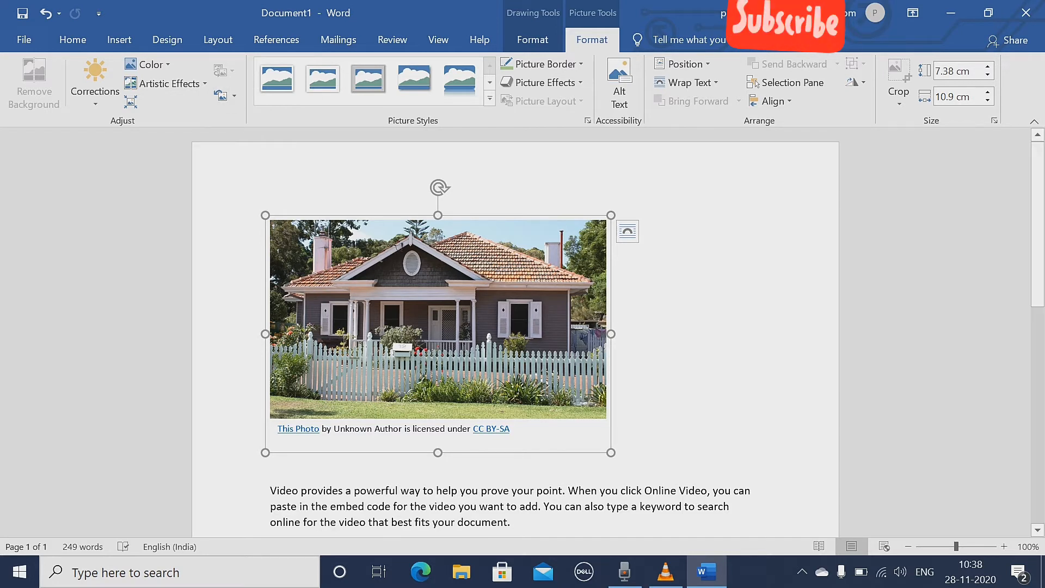
key("ctrl+z")
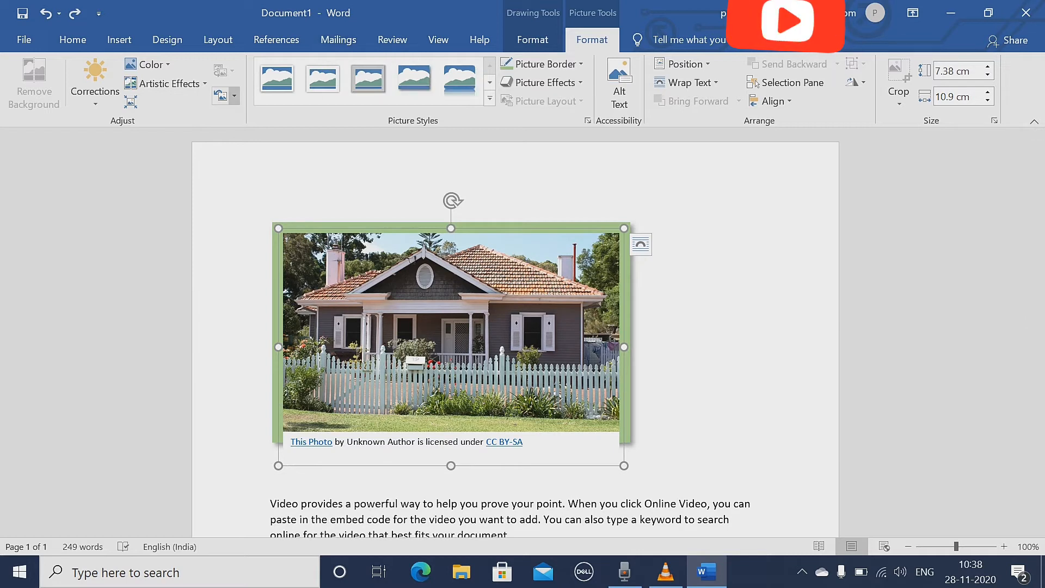
Discard the house picture's formatting changes with Reset Picture
left_click(234, 96)
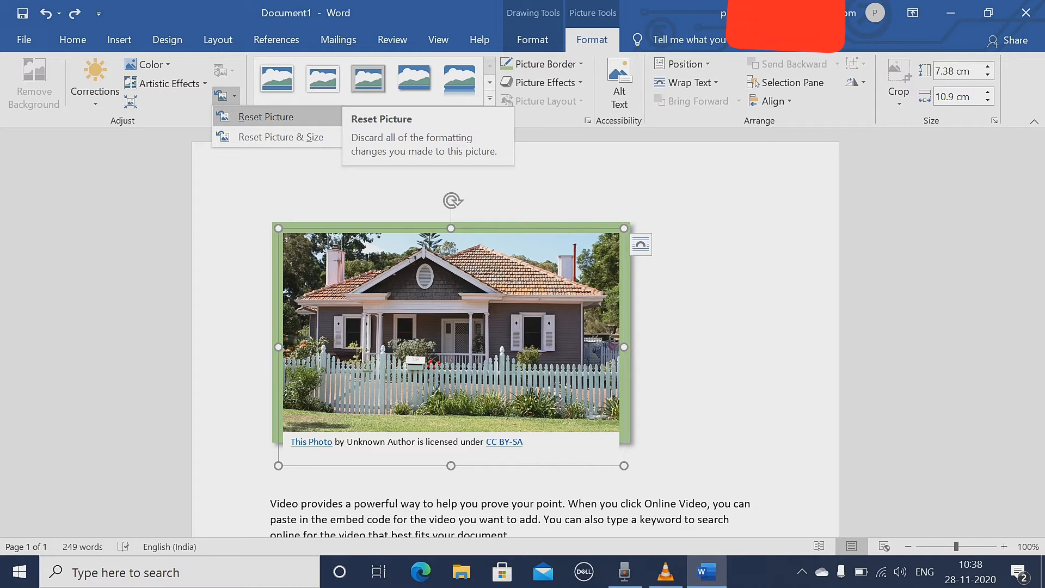
left_click(266, 116)
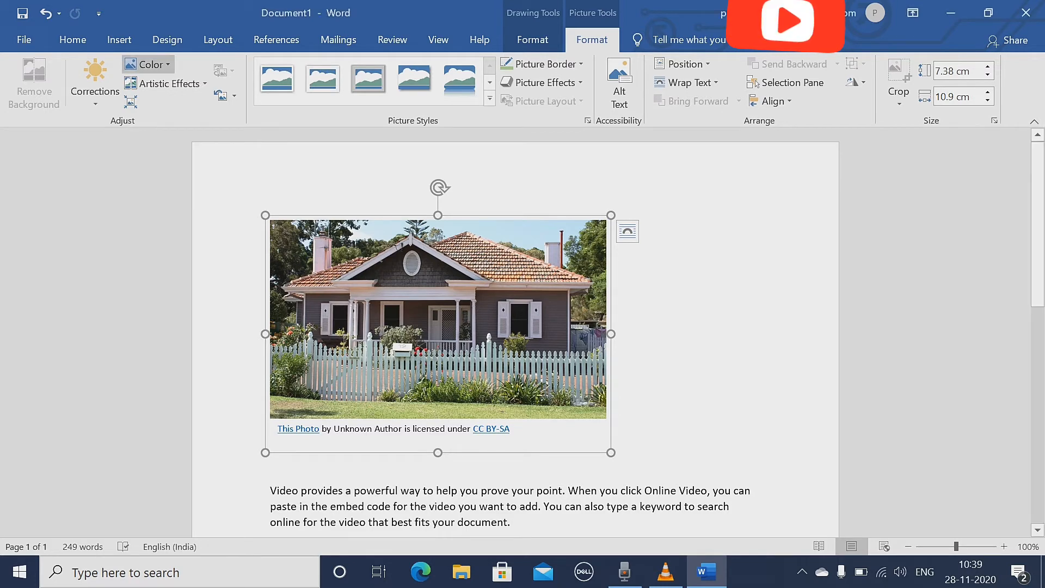
Try the Black and White: 50% recolor on the house picture and reset the picture
left_click(146, 64)
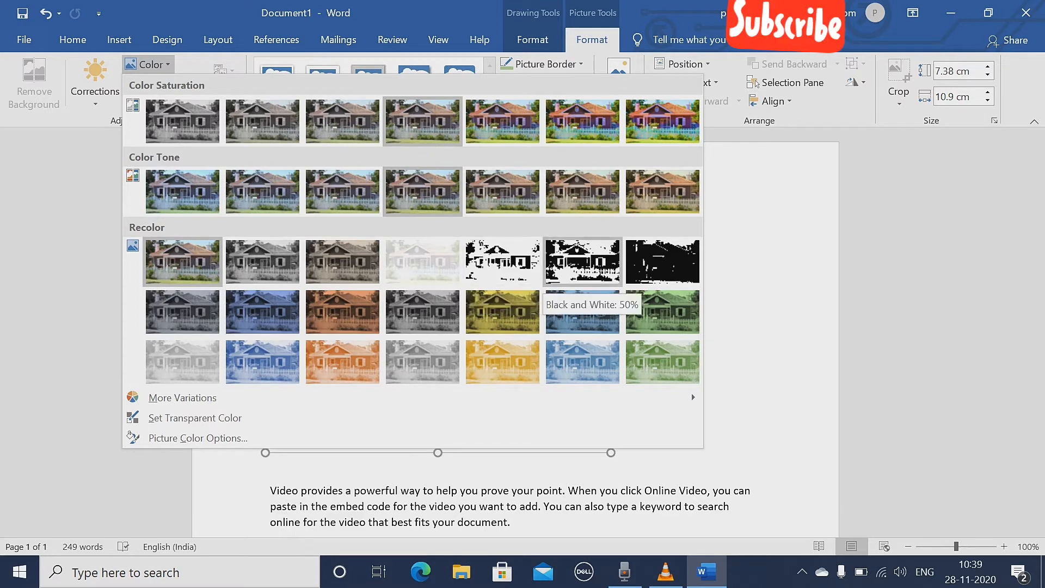
left_click(583, 267)
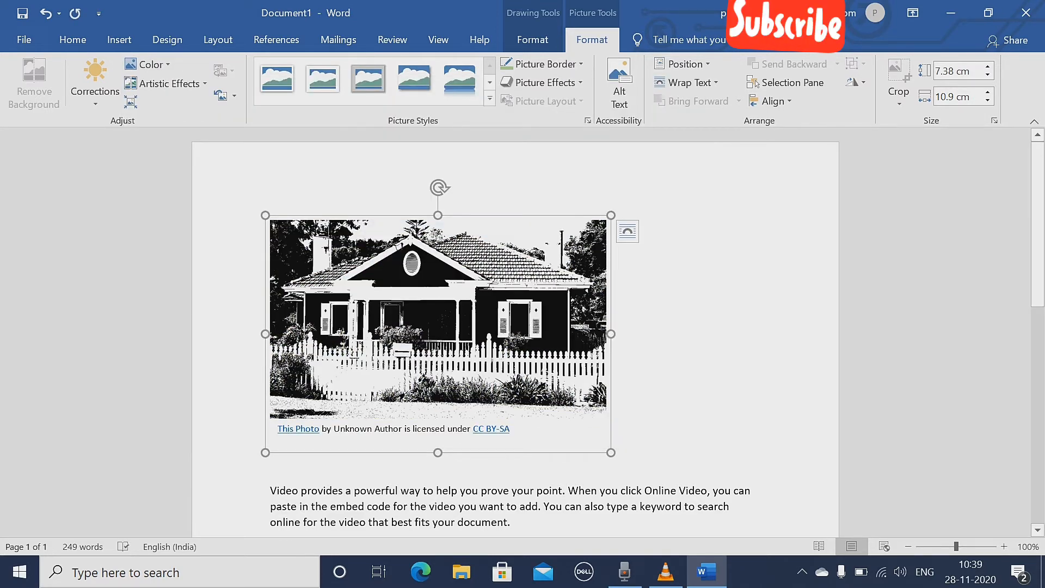
left_click(219, 96)
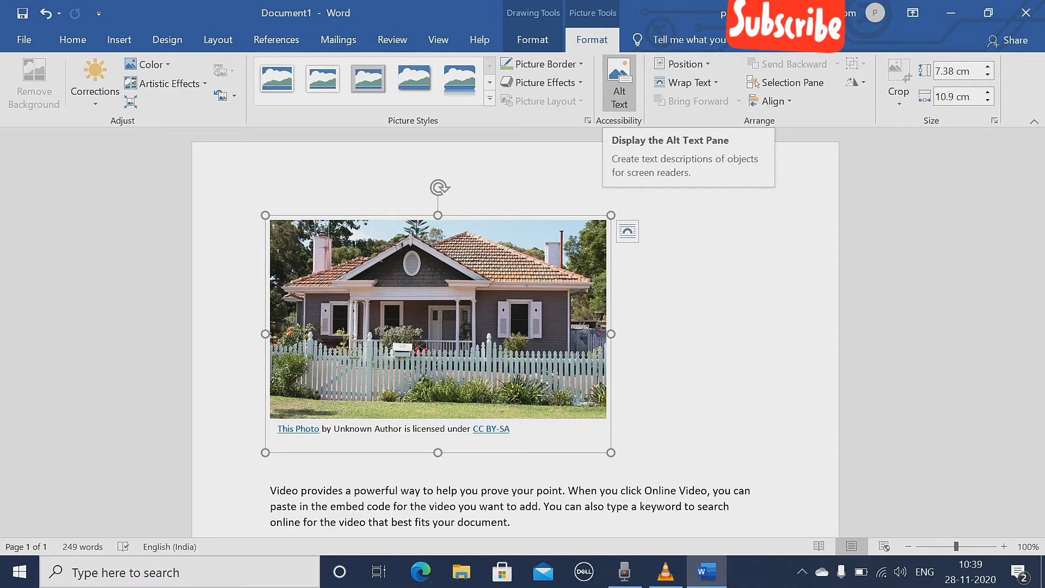
Add the alt text "home" to the house picture
left_click(619, 81)
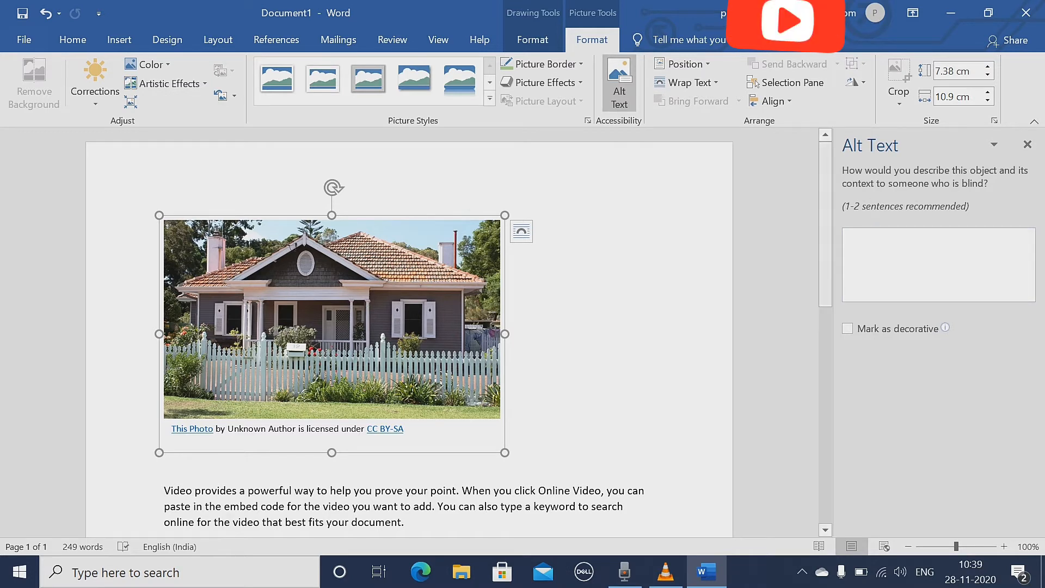
left_click(939, 265)
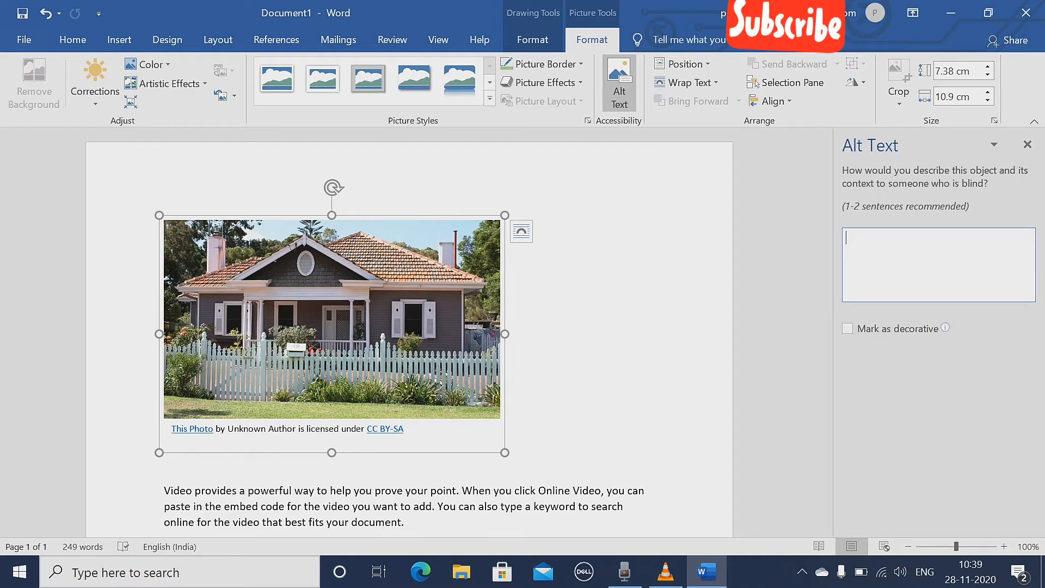
type("home")
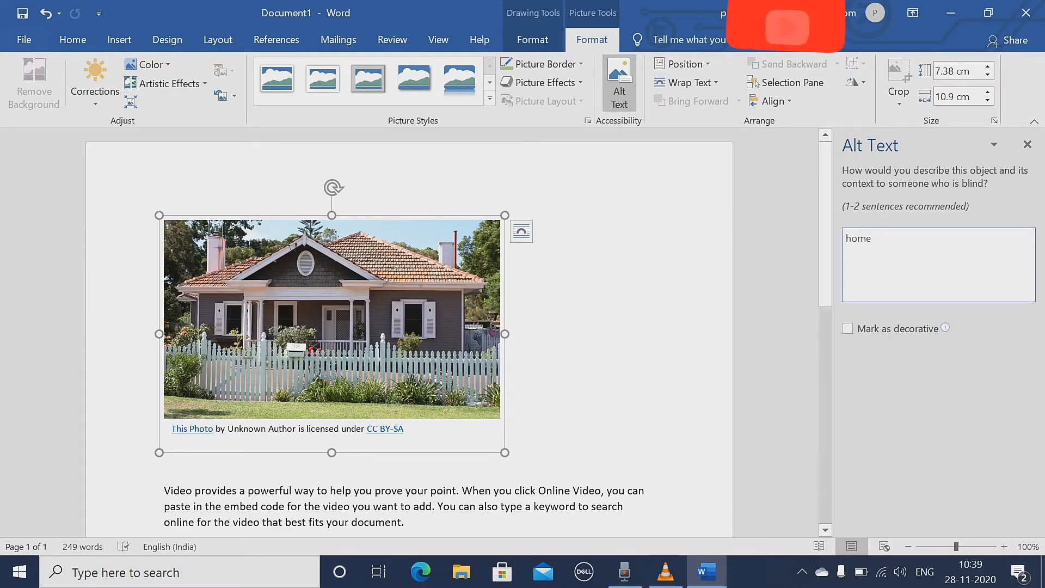
left_click(499, 442)
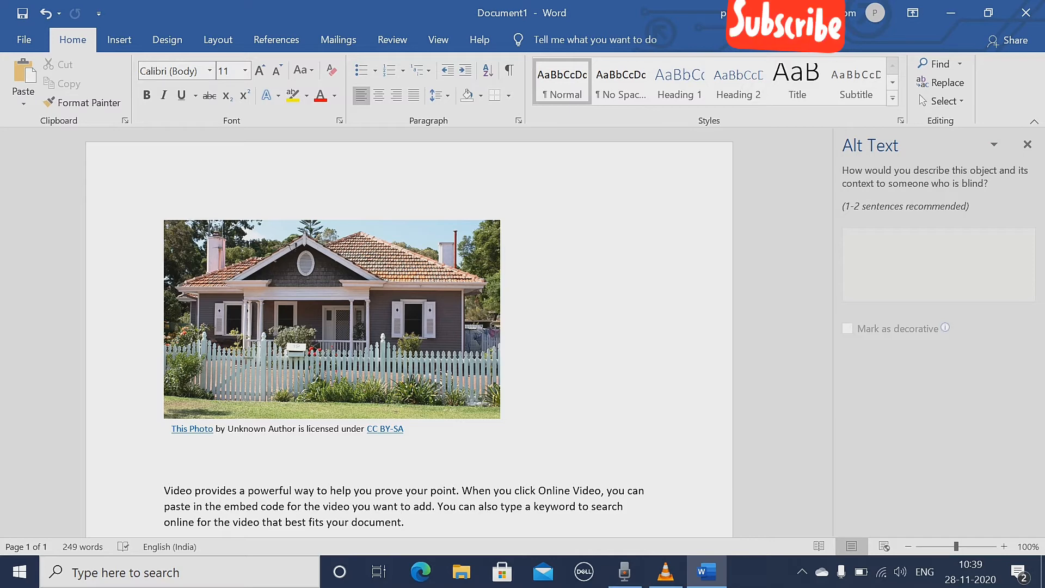
Reselect the house picture, try marking it as decorative and clear that option again
left_click(332, 327)
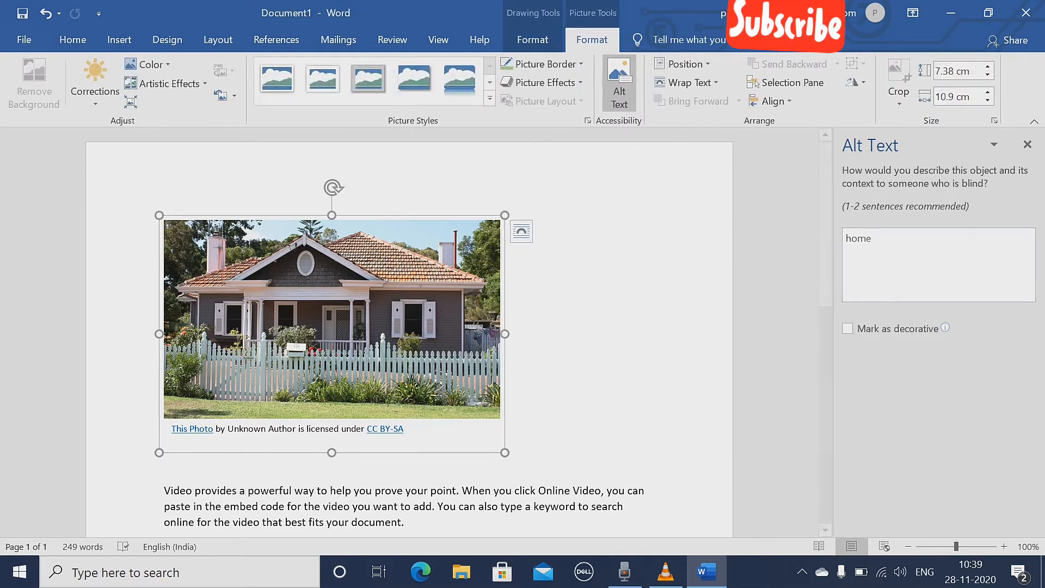
left_click(872, 239)
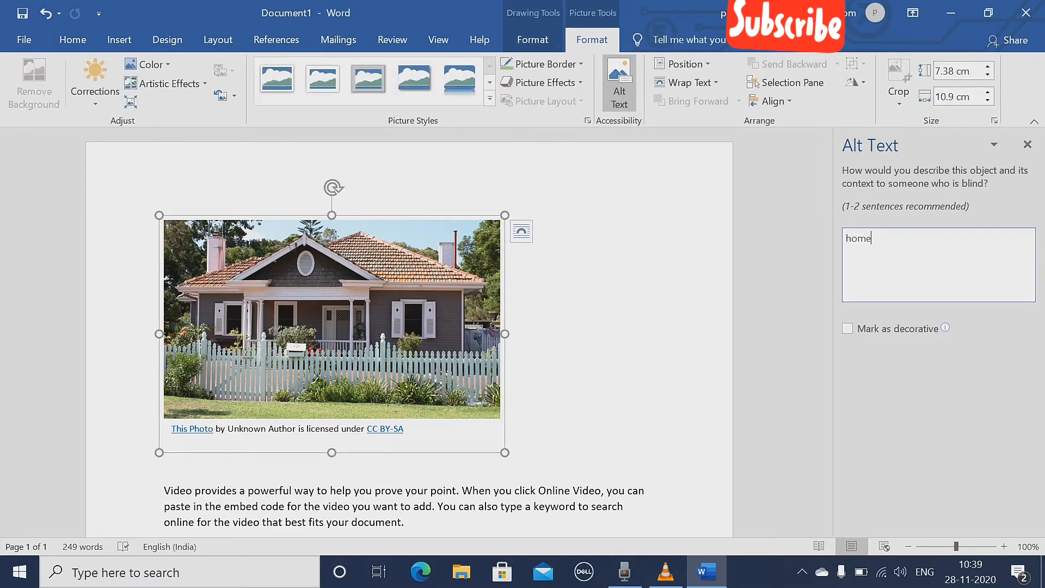
left_click(848, 328)
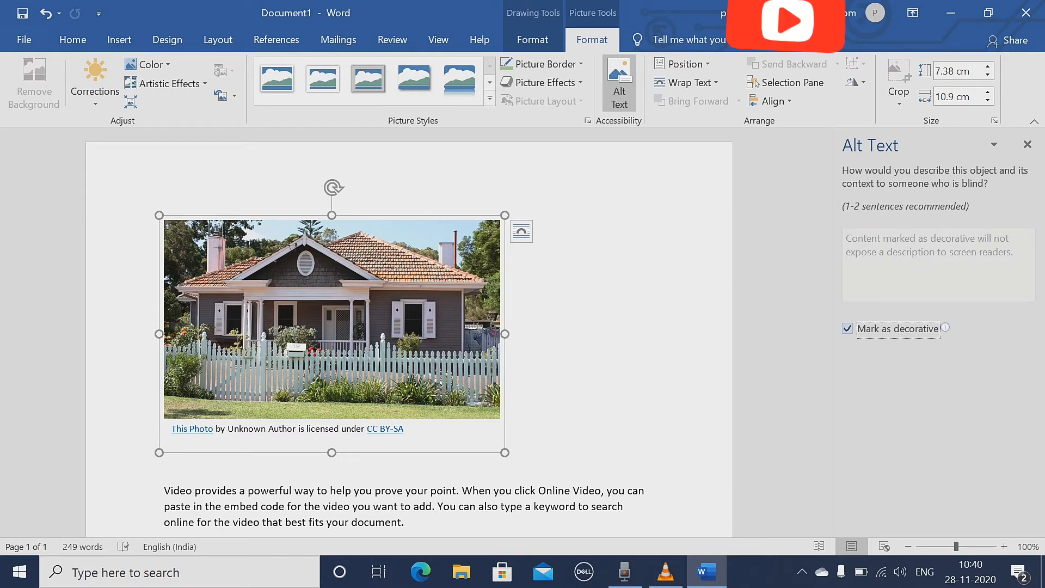
key("space")
key("space")
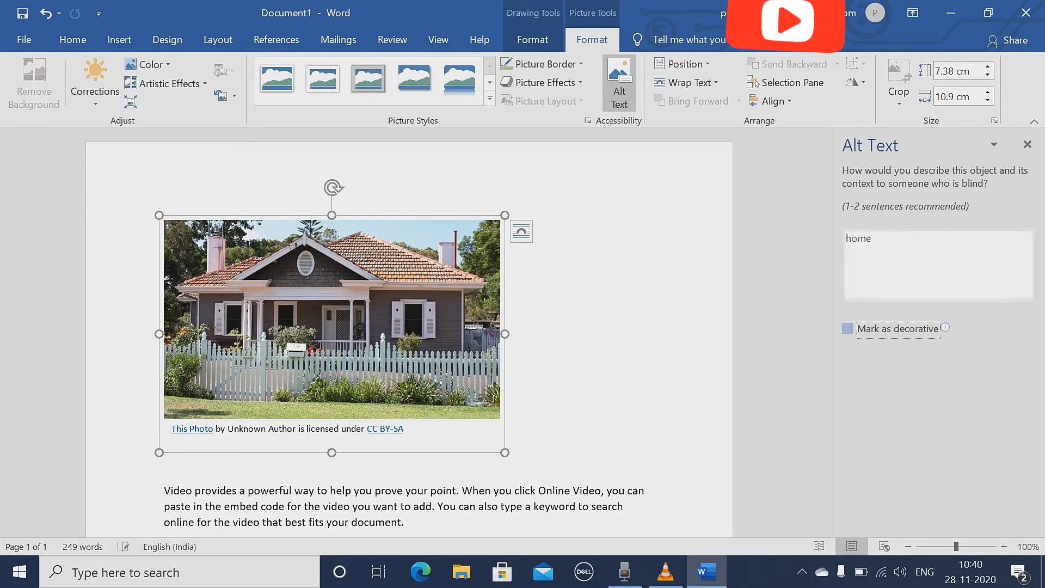
key("space")
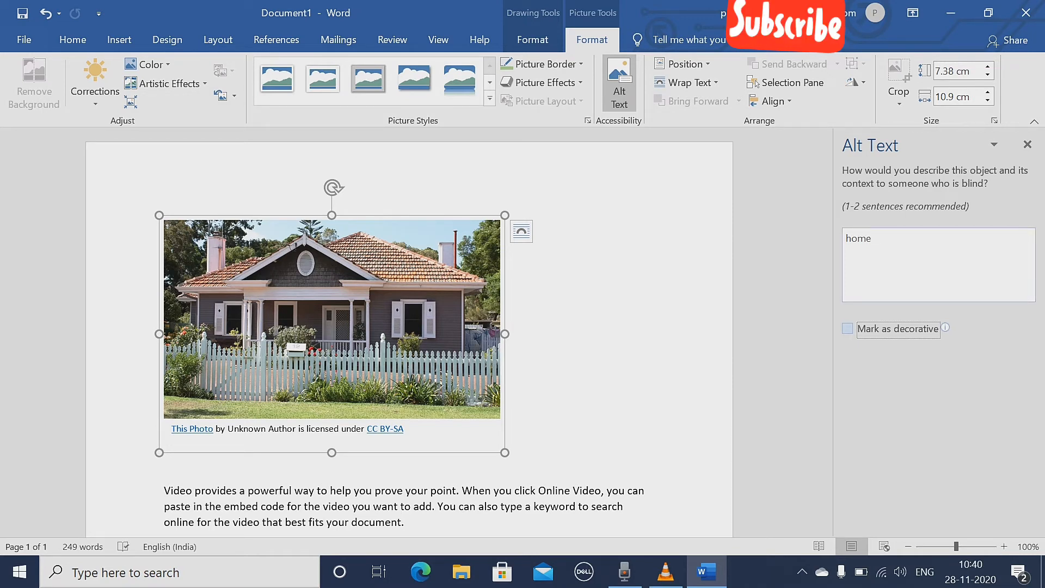
Close the Alt Text pane and shrink the house picture to about 4.8 cm high and 7.2 cm wide
left_click(872, 239)
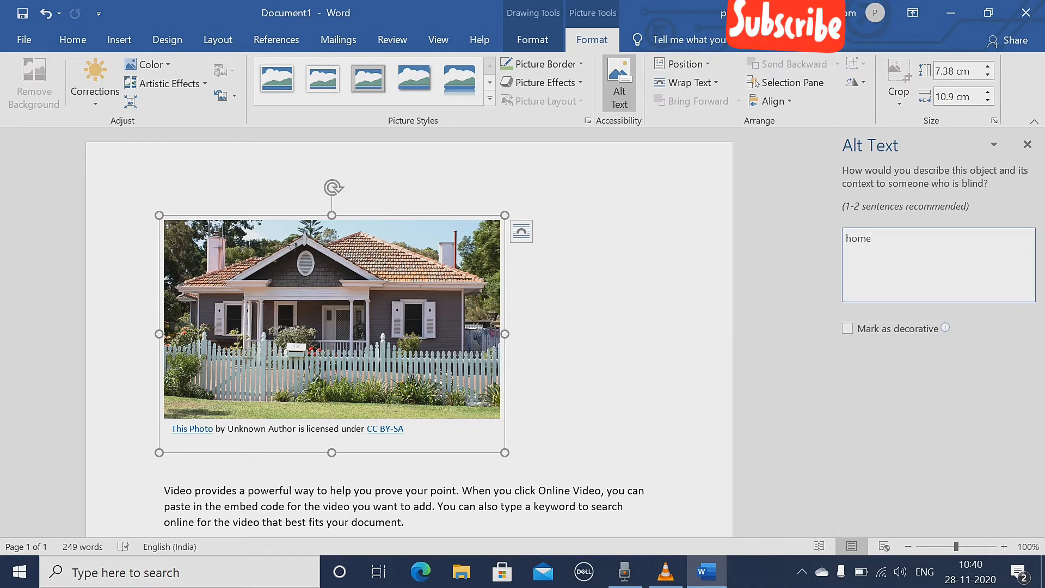
left_click(1027, 145)
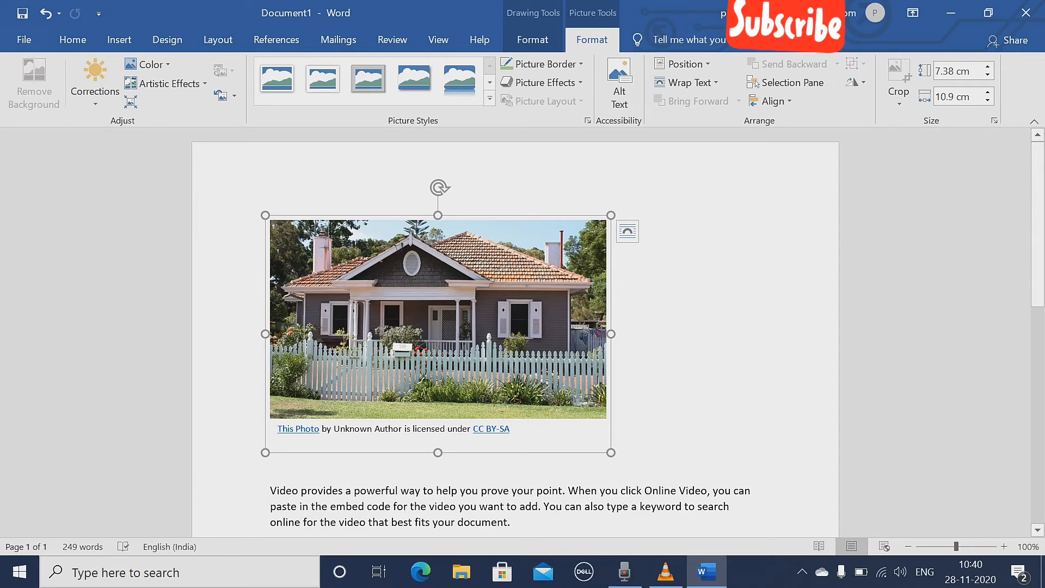
left_click_drag(611, 453, 497, 373)
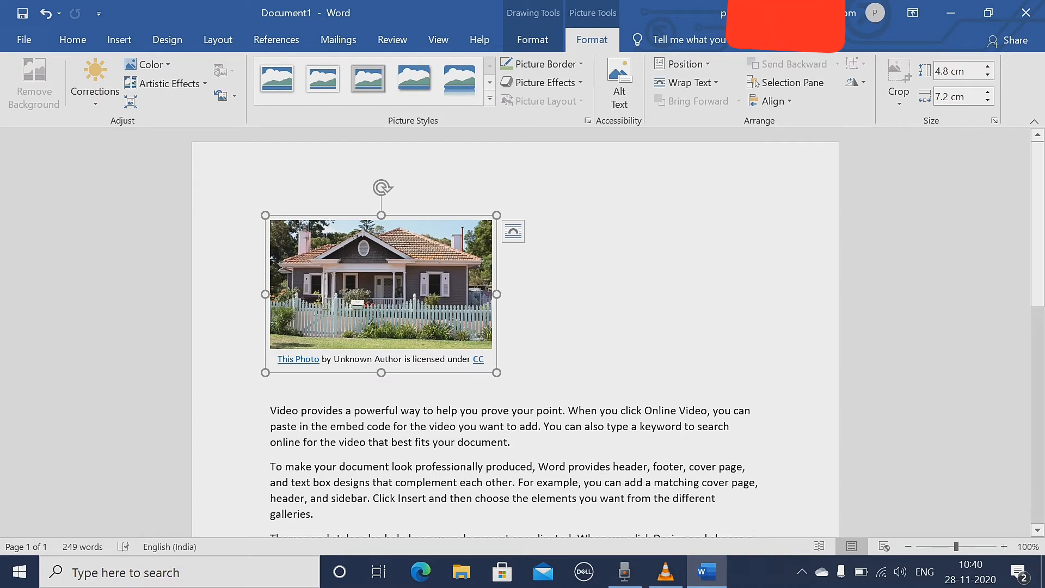
Preview the text-wrapping positions for the house picture and set its position to In Line with Text
left_click_drag(957, 547, 939, 547)
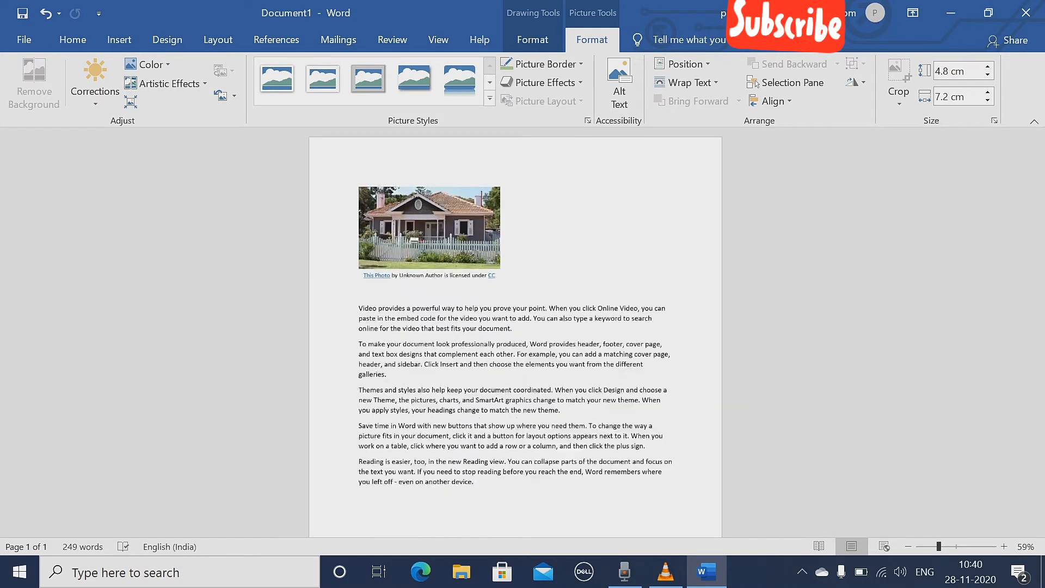
left_click(429, 228)
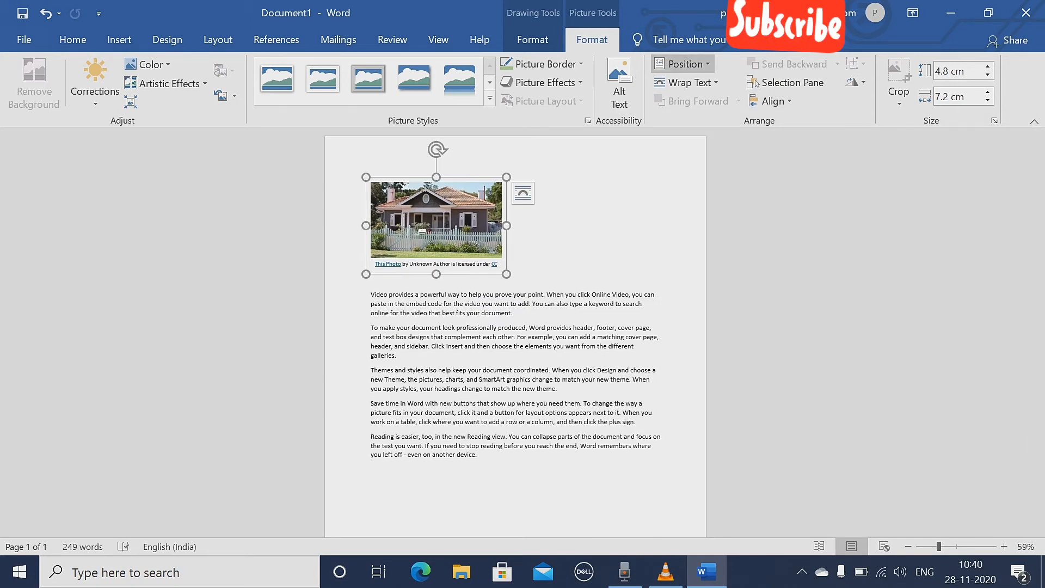
left_click(683, 64)
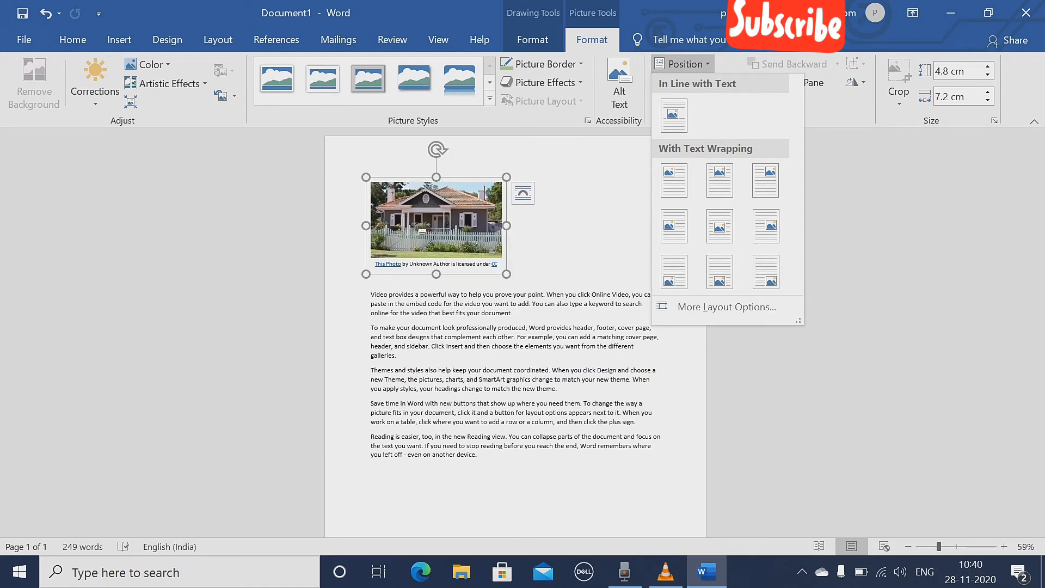
scroll(516, 332, "down", 2)
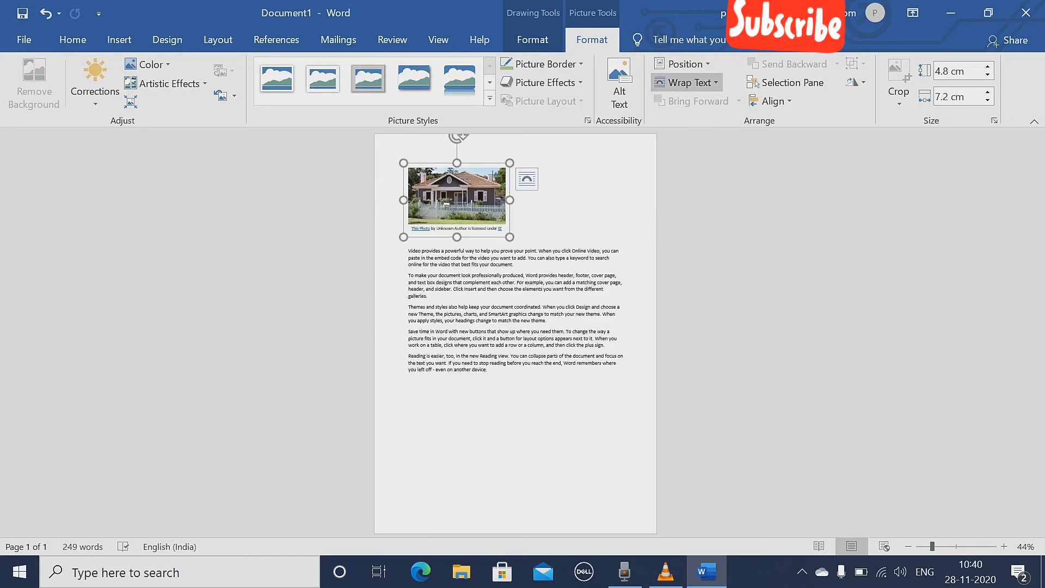
left_click(684, 63)
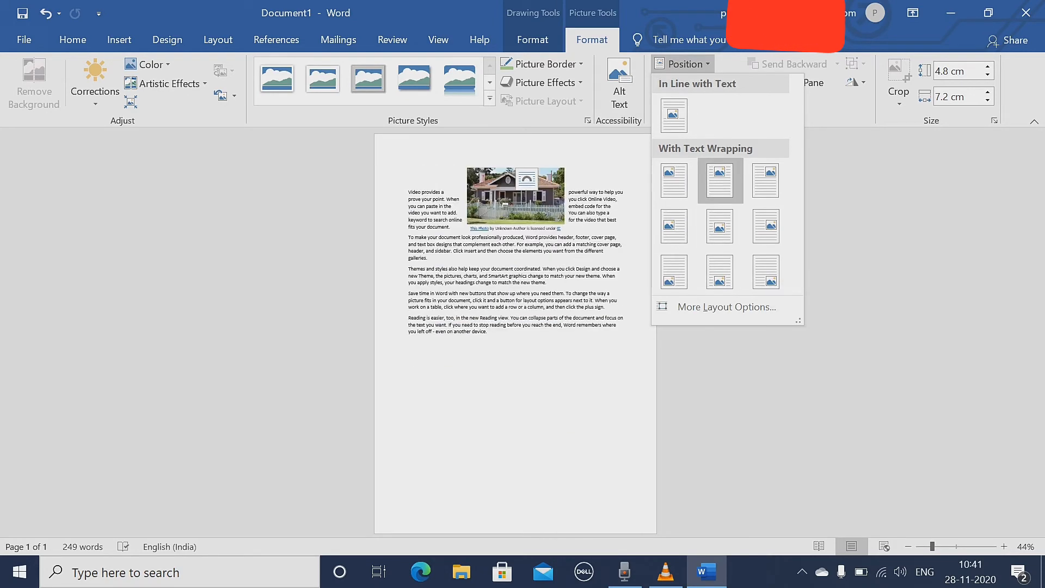
left_click(674, 116)
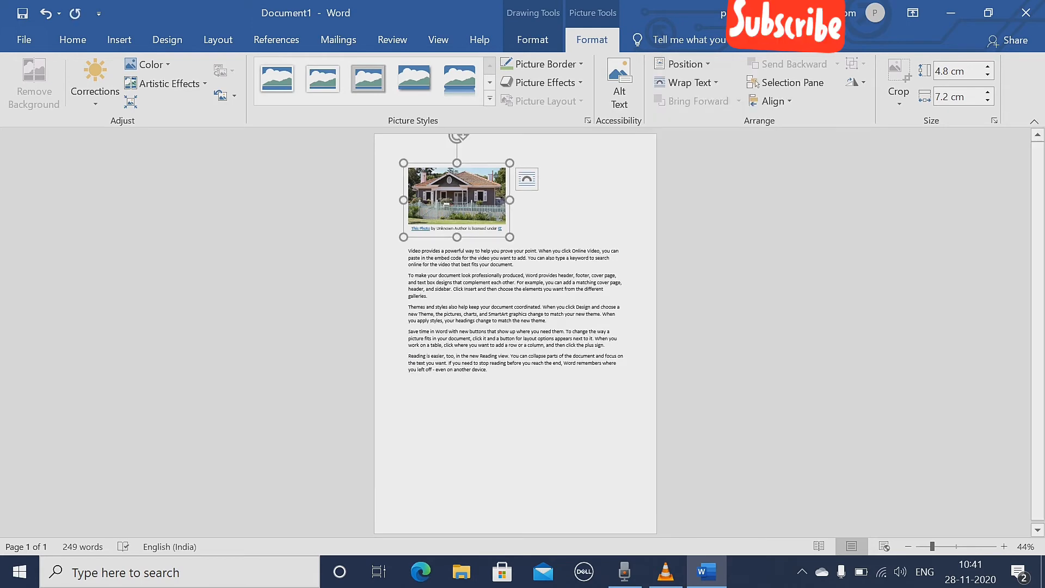
Check the text wrapping options and move the house picture into the word "complement" in the second paragraph
scroll(515, 332, "up", 5)
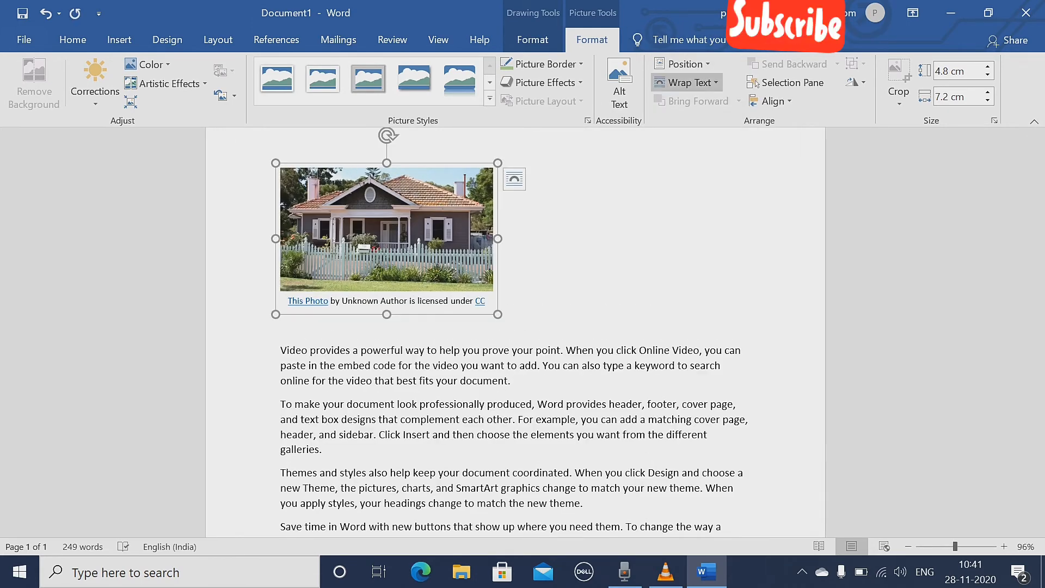
left_click(687, 82)
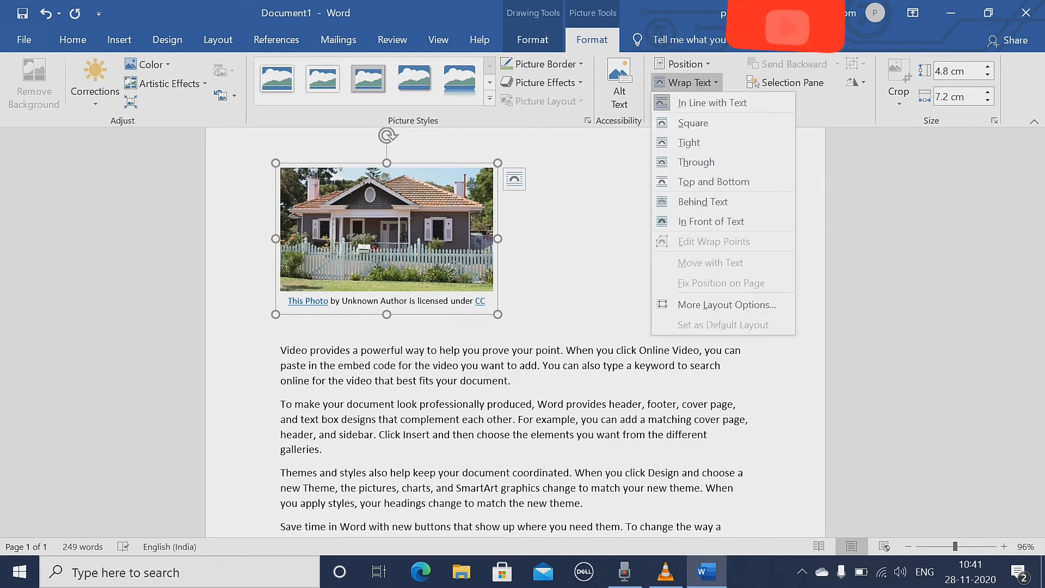
key("Escape")
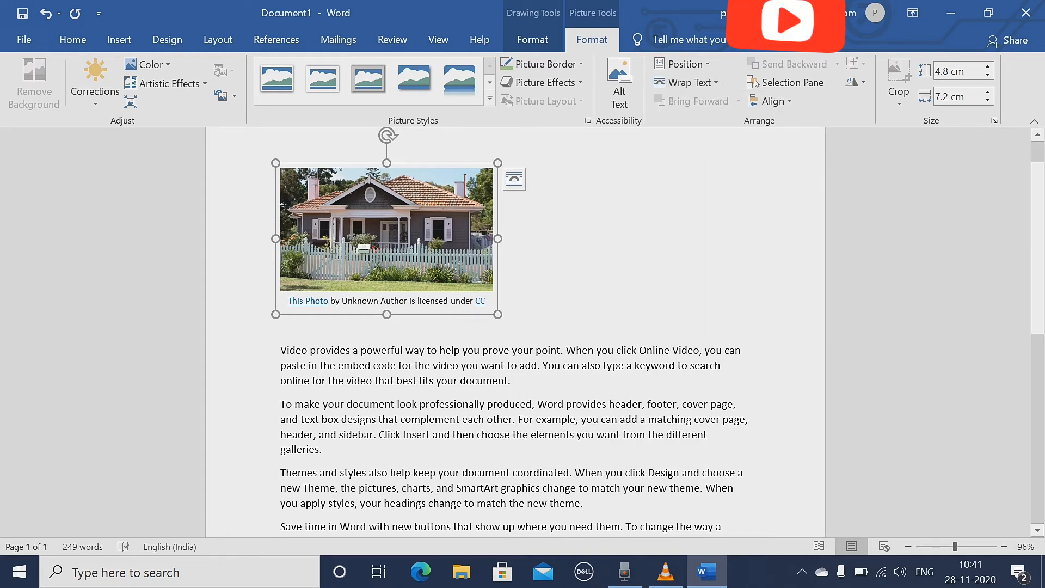
left_click_drag(386, 234, 436, 419)
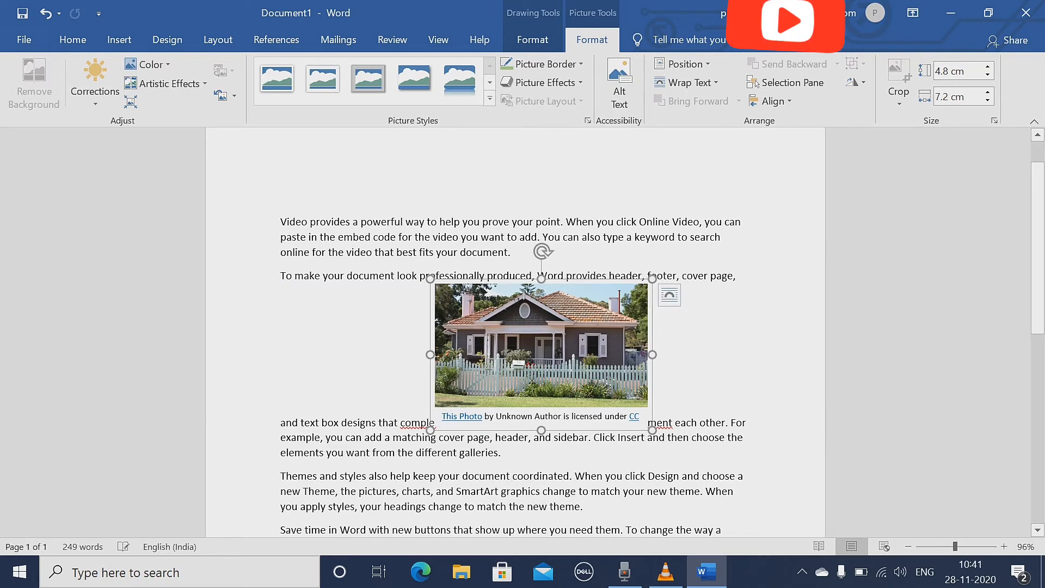
Wrap the text around the house picture as Square, switch the wrapping to Tight, and preview the remaining wrapping options
left_click(687, 82)
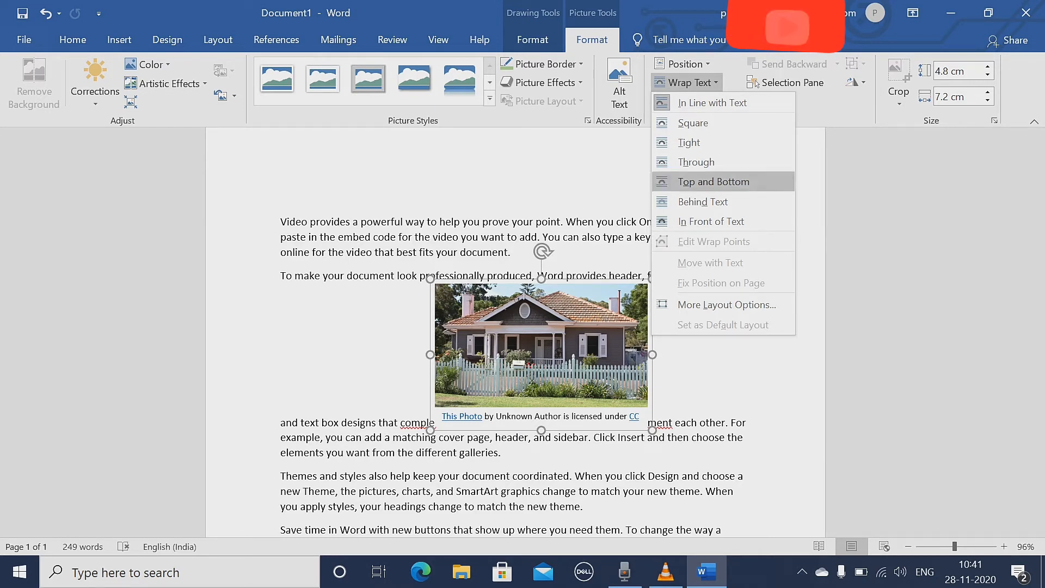
left_click(693, 123)
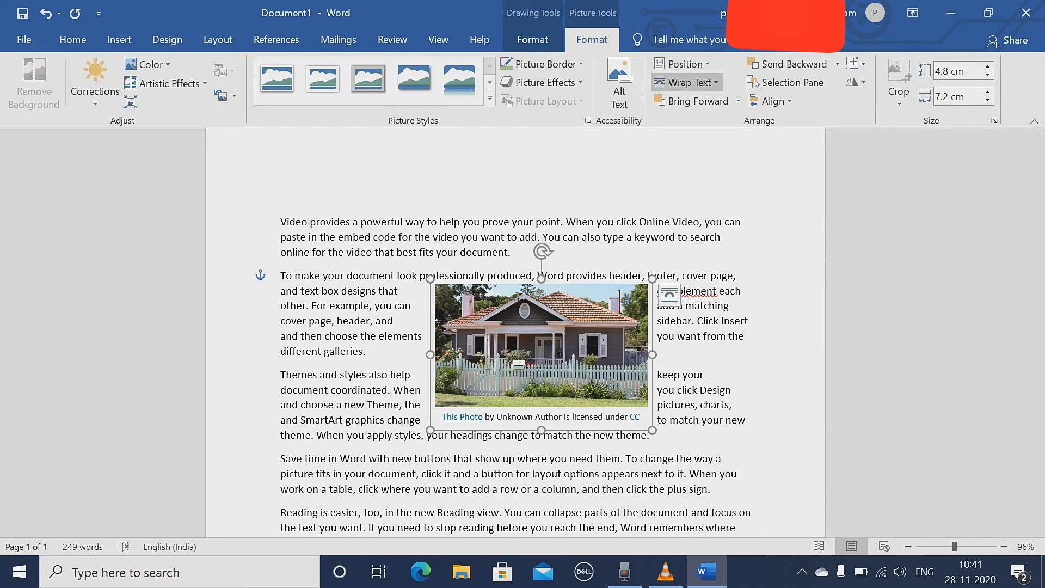
left_click(688, 82)
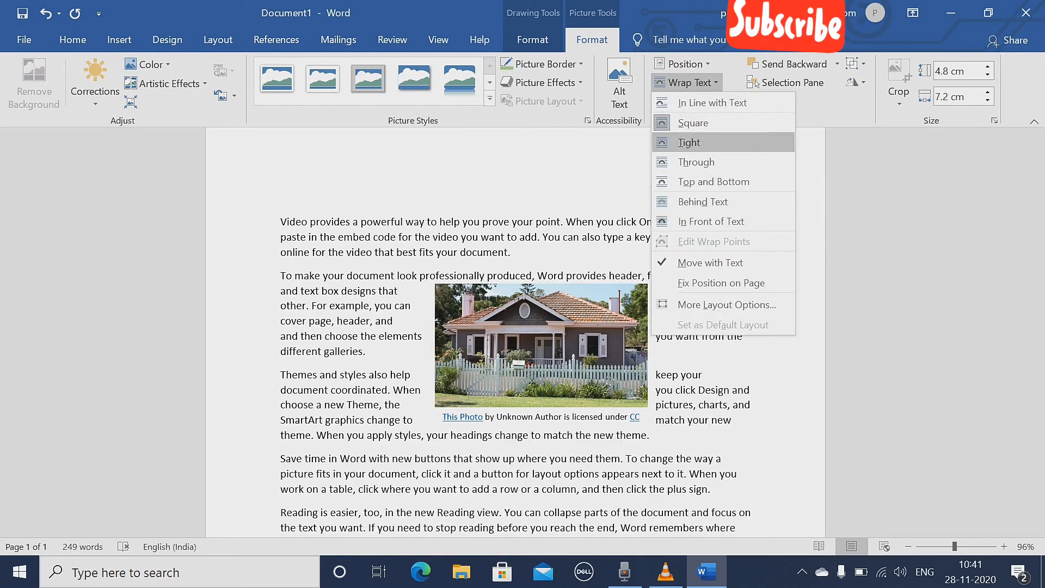
left_click(700, 140)
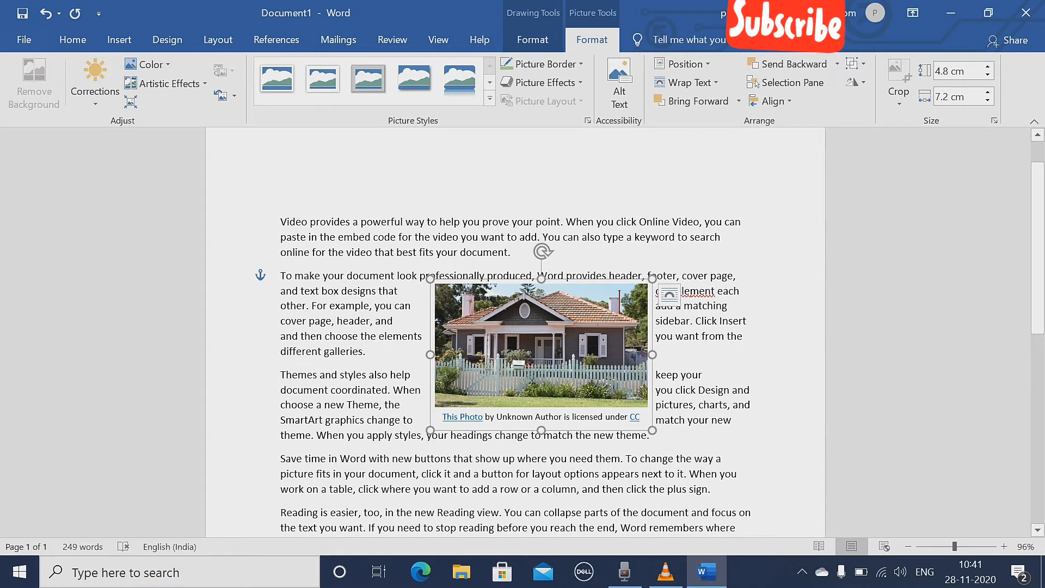
left_click(689, 82)
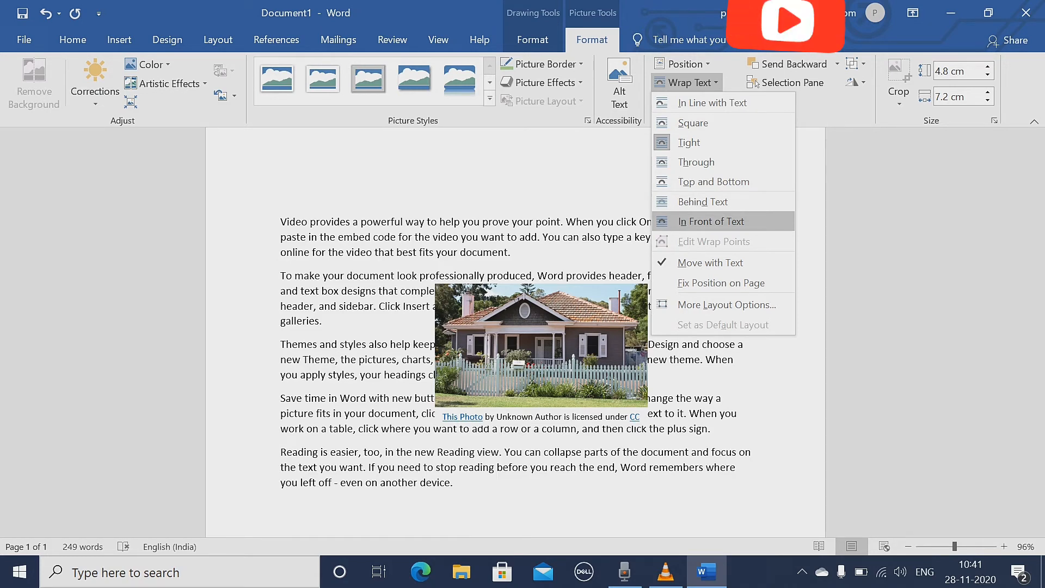
key("Escape")
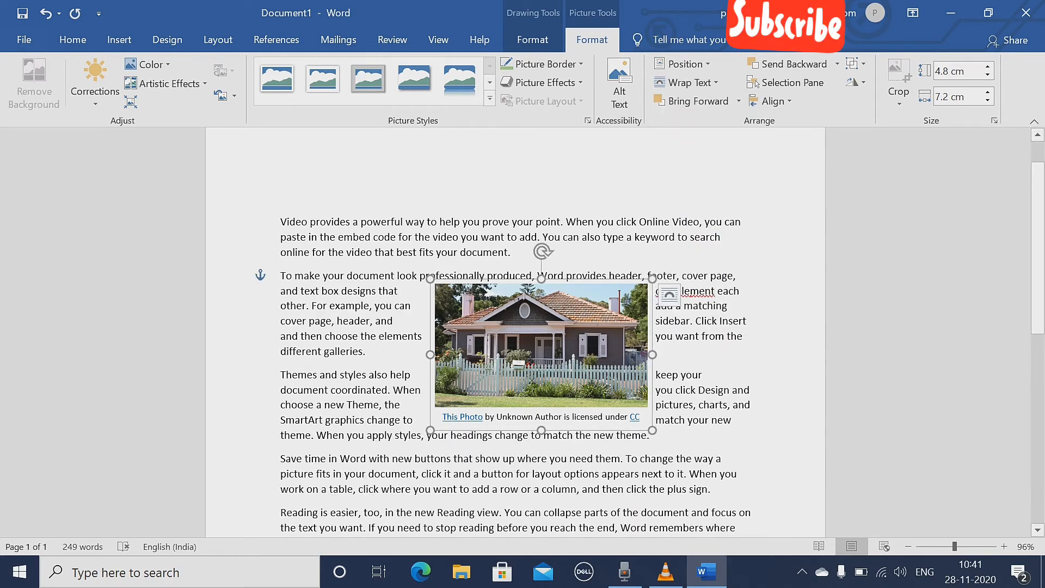
Enlarge the house picture to about 6.77 cm high and 9.18 cm wide, and move it up beside the first two paragraphs with Move with Text on
left_click_drag(653, 430, 711, 488)
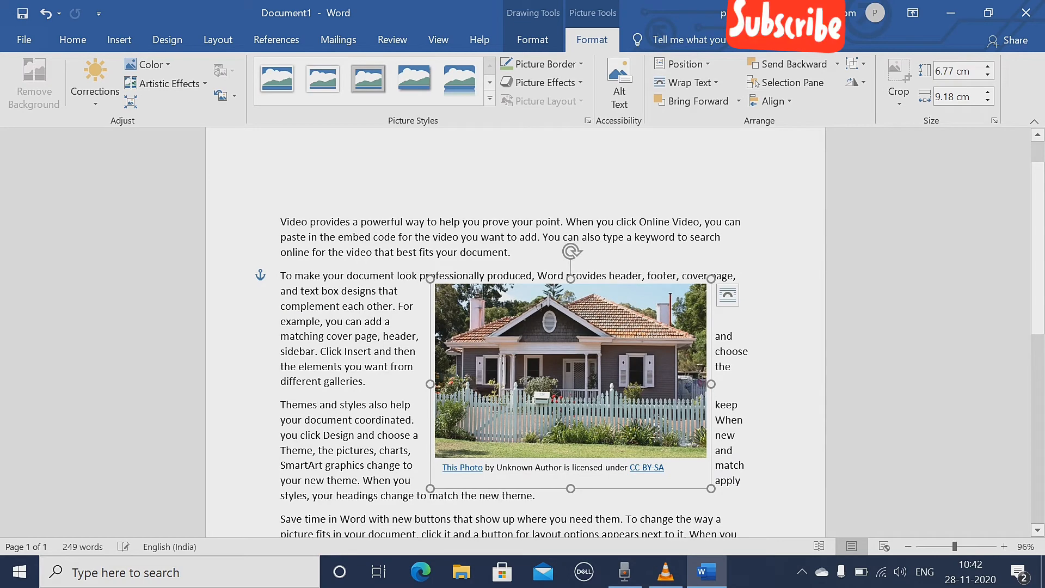
left_click(687, 83)
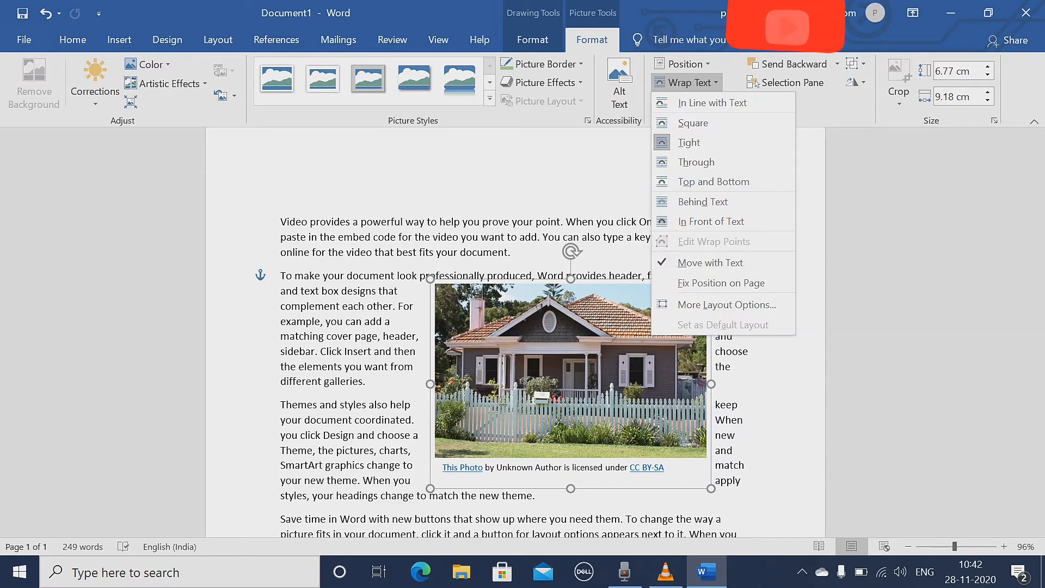
left_click(710, 262)
left_click_drag(566, 354, 519, 303)
Set the house picture to Fix Position on Page and move it with its caption to the right margin beside the first two paragraphs
left_click(687, 82)
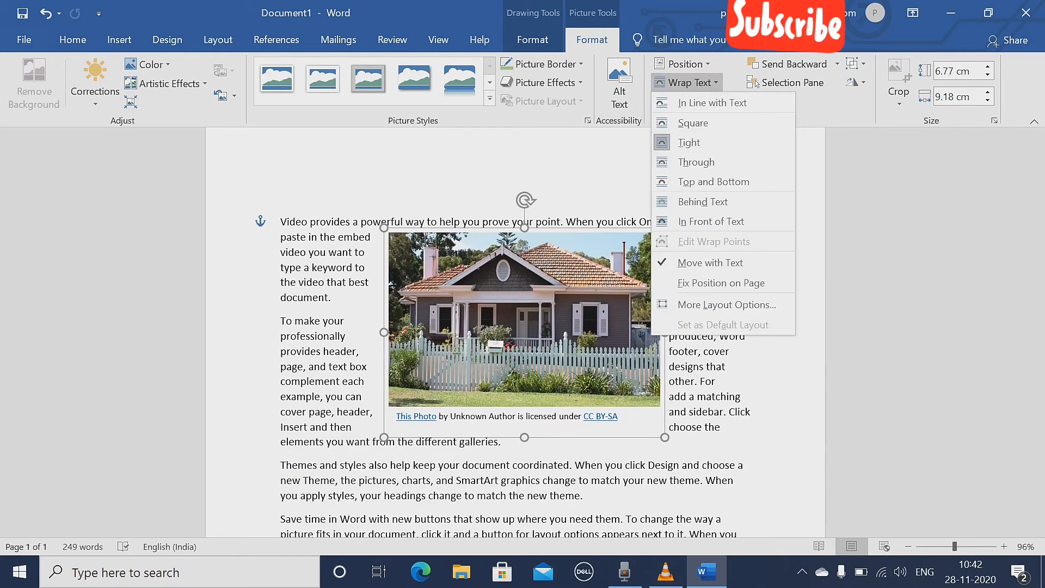
left_click(721, 282)
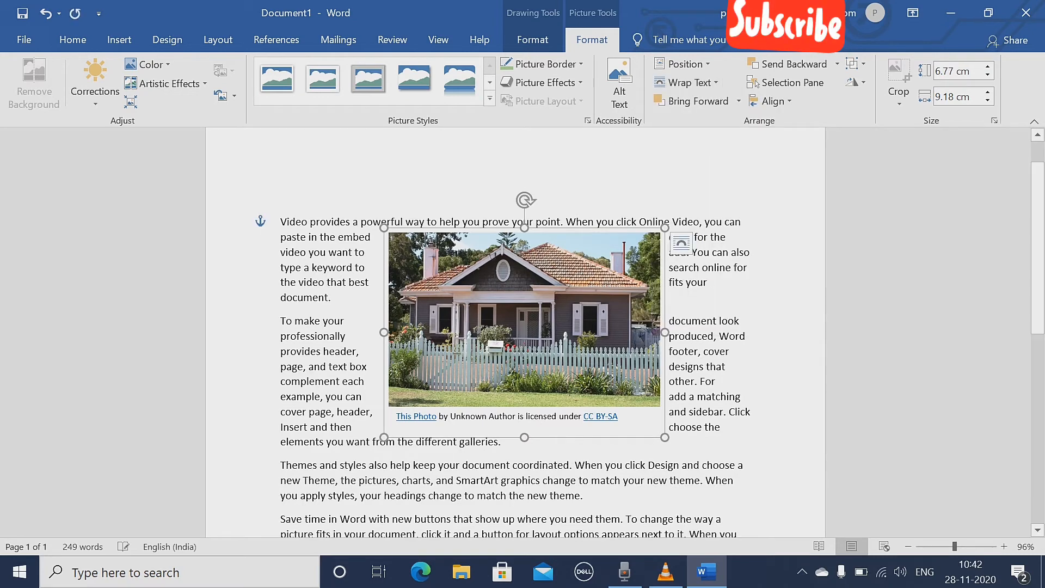
left_click_drag(567, 310, 657, 293)
left_click(656, 293)
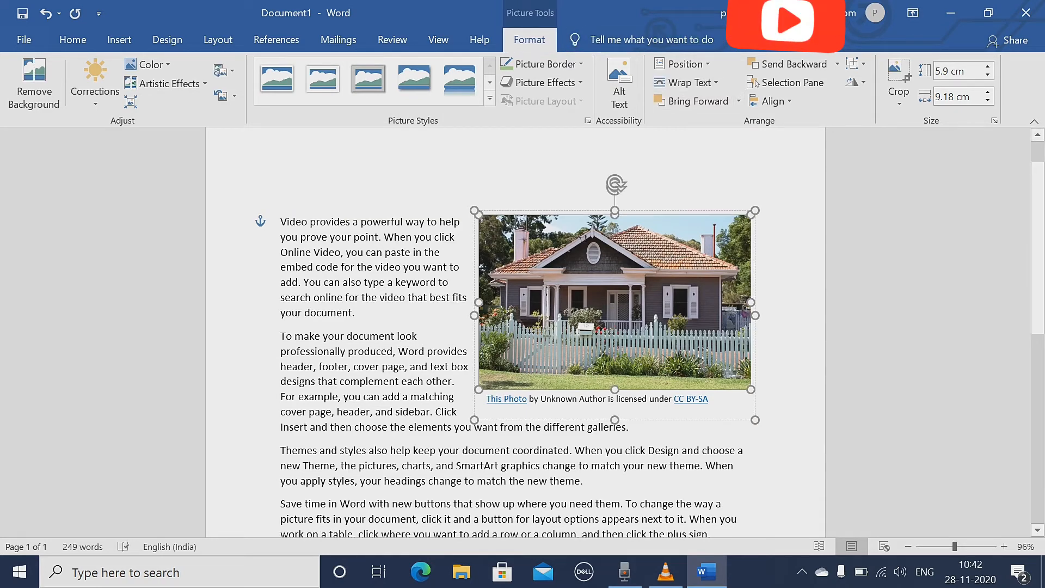
Check the group's layout options and move the house picture alone slightly left and down over its caption
left_click(755, 245)
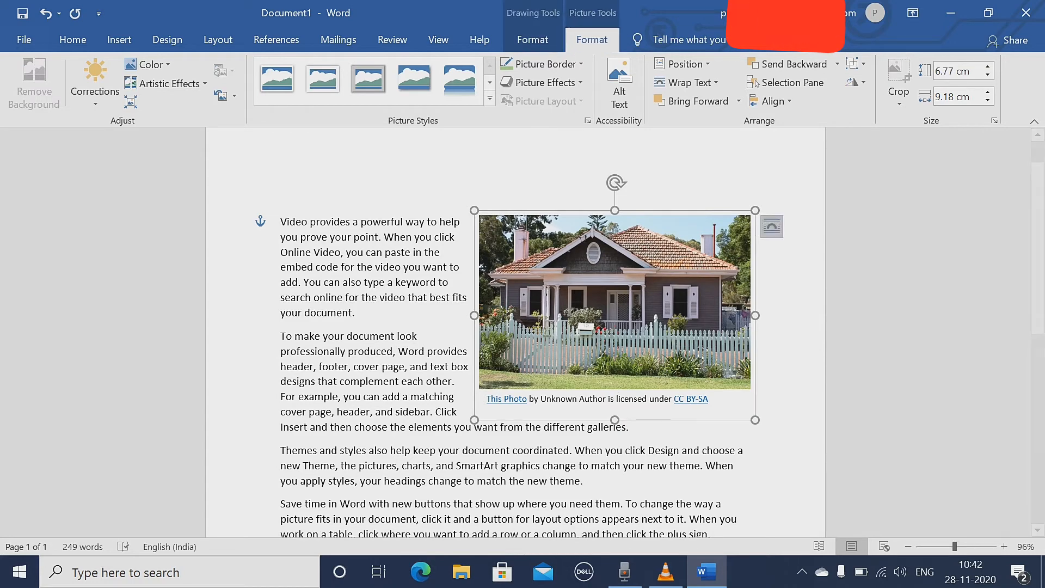
left_click(772, 226)
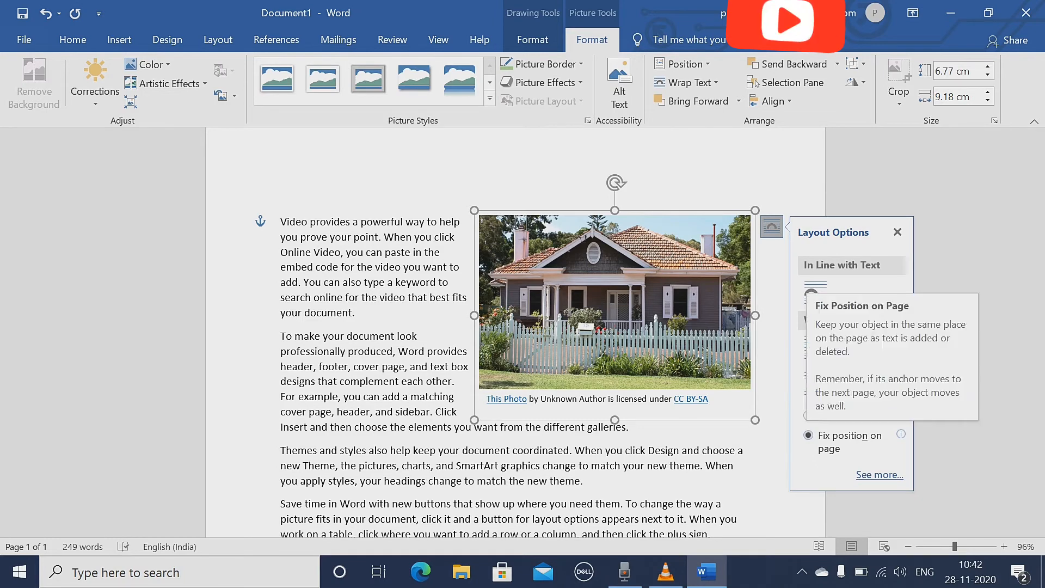
left_click(615, 303)
left_click_drag(615, 303, 590, 316)
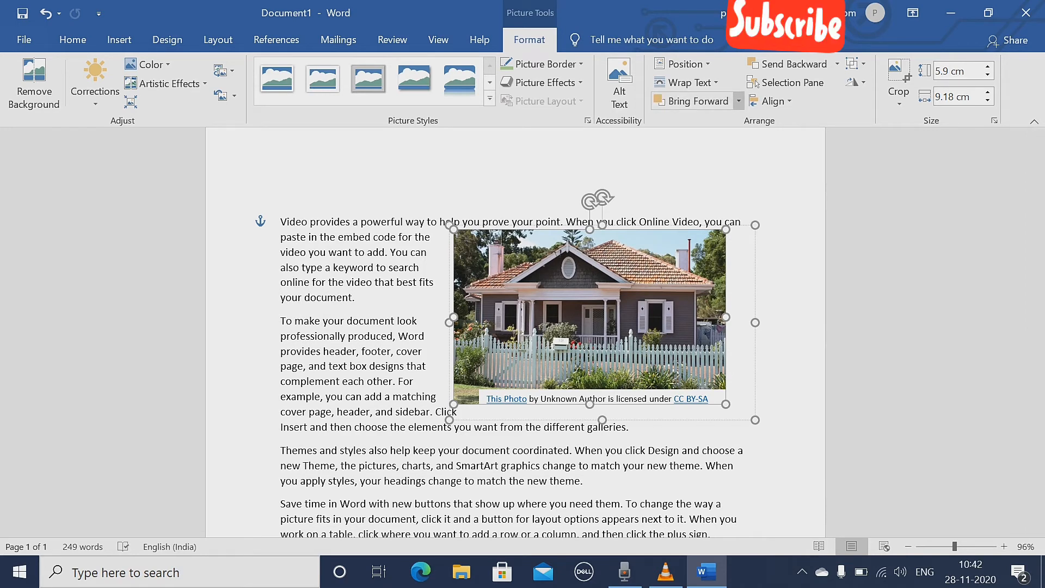
Apply Bring in Front of Text to the house picture and review the Send Backward options
left_click(739, 101)
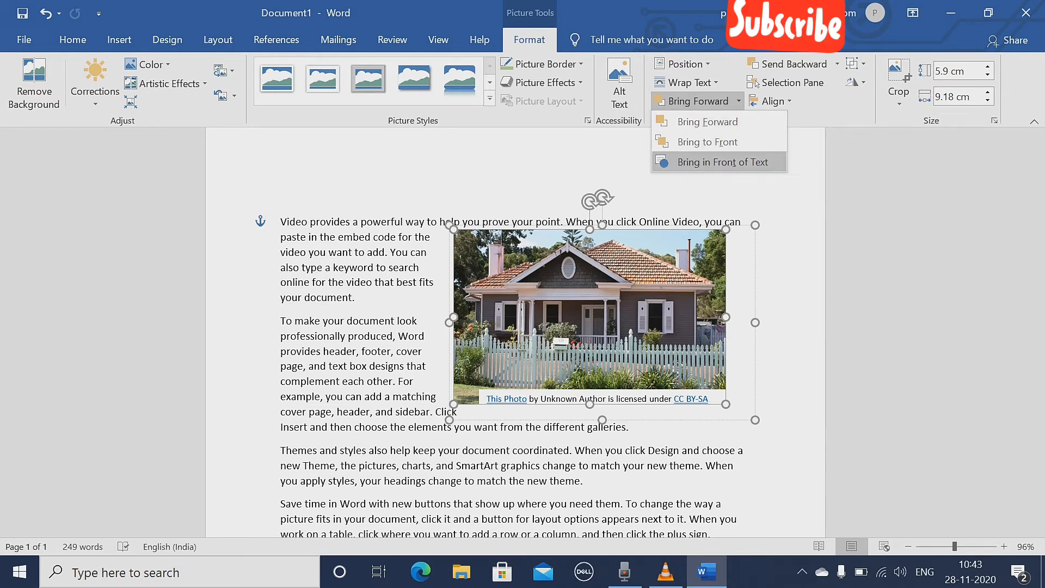
left_click(722, 162)
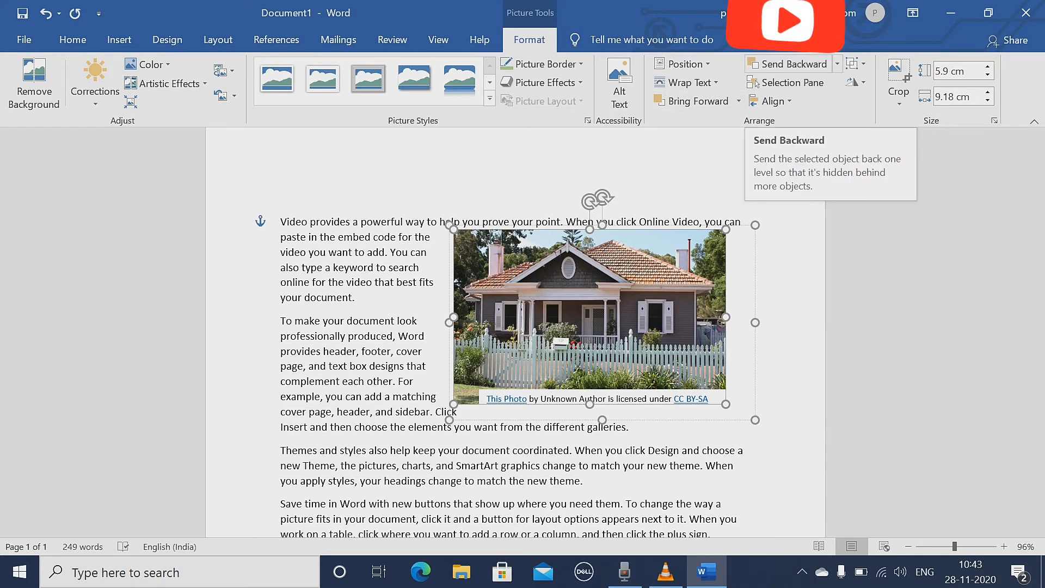
left_click(837, 64)
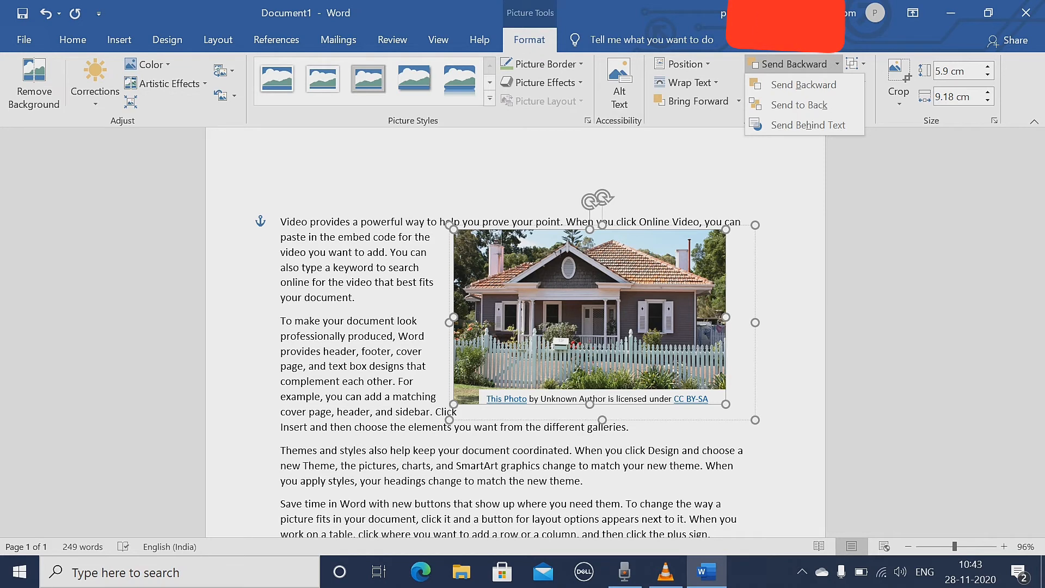
key("Escape")
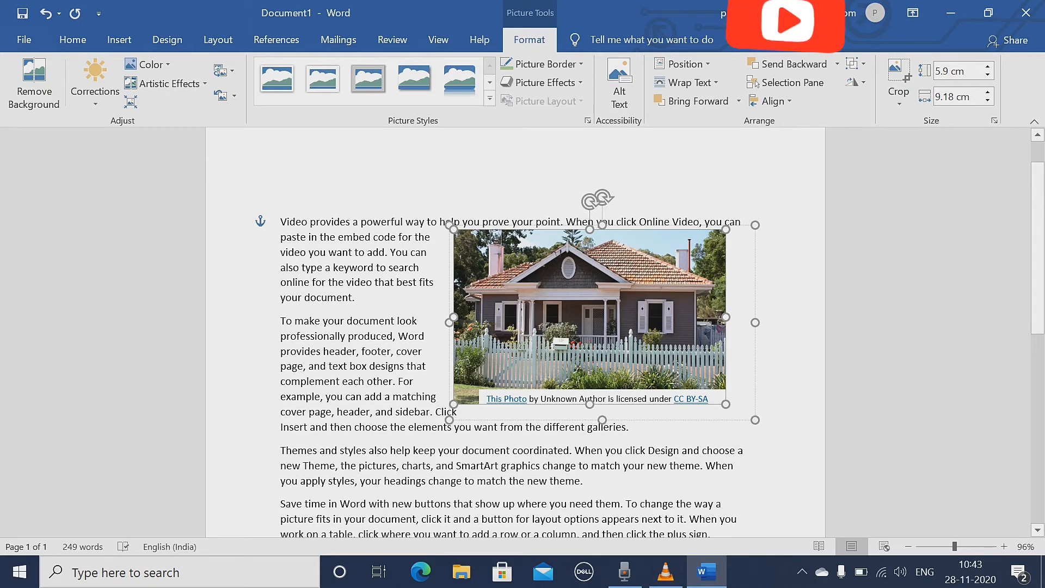
Move the house picture left within its group, widening the group to about 14.19 cm, and show the Selection pane
left_click_drag(722, 322, 598, 337)
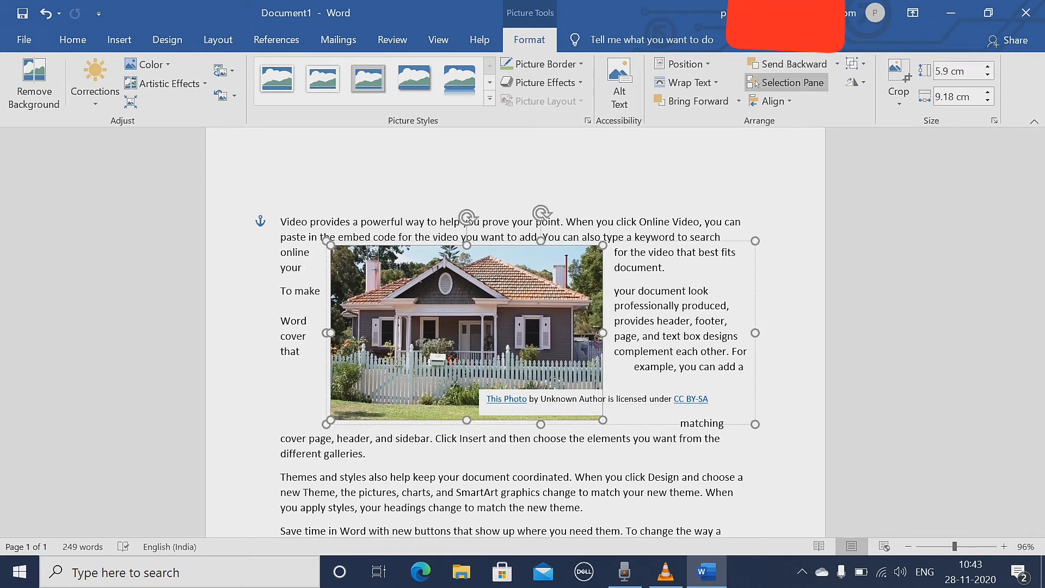
left_click(757, 83)
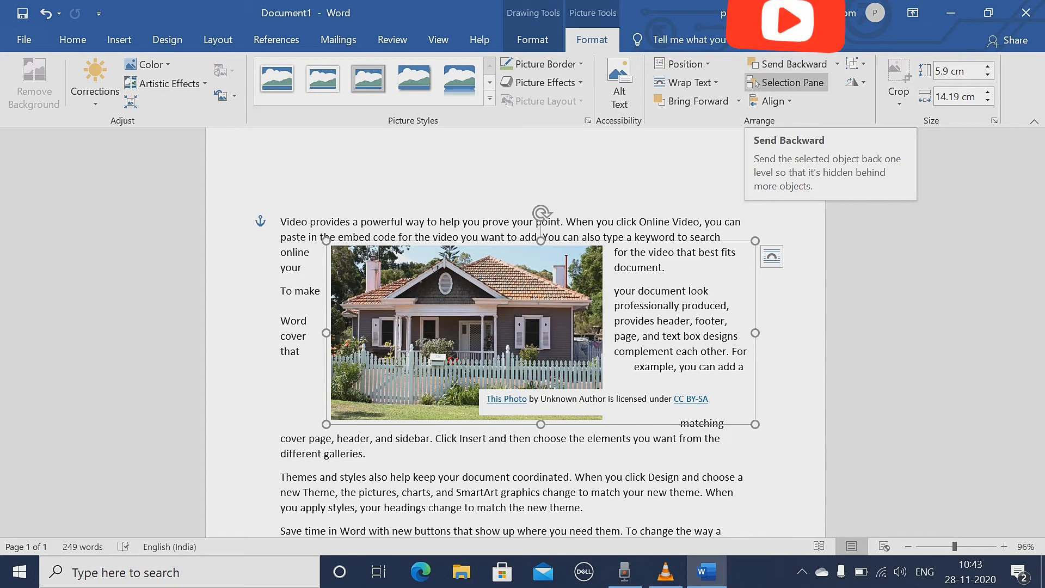
left_click(757, 84)
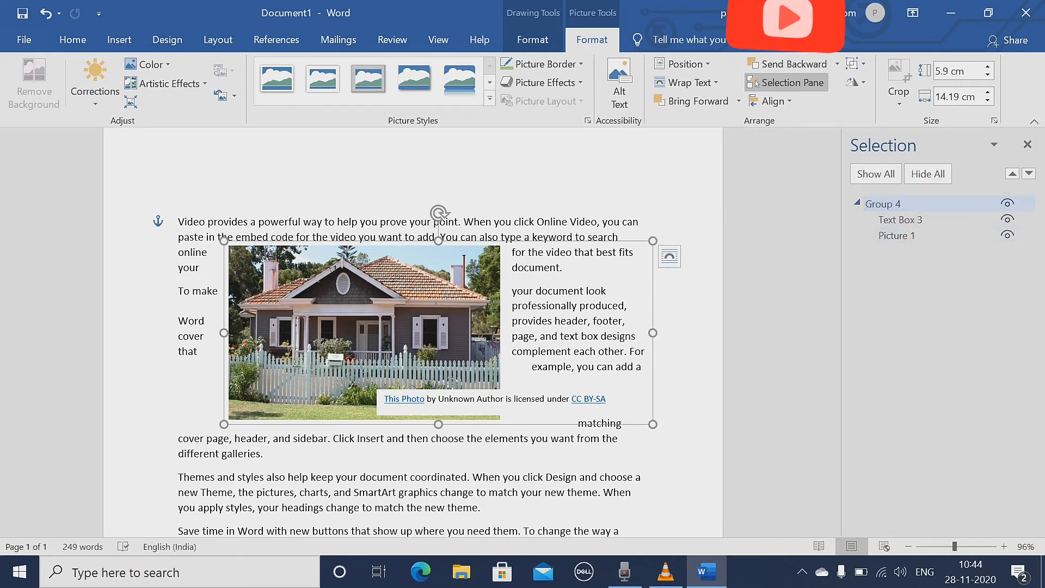
Examine how Group 4, Picture 1 and Text Box 3 can be selected from the Selection pane, leaving Group 4 selected
left_click(884, 204)
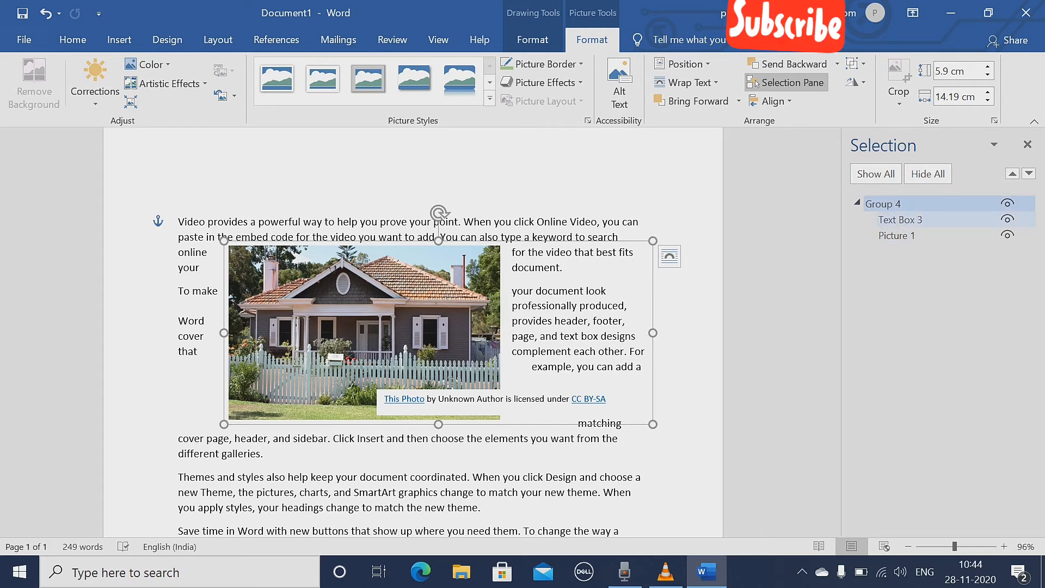
left_click(643, 221)
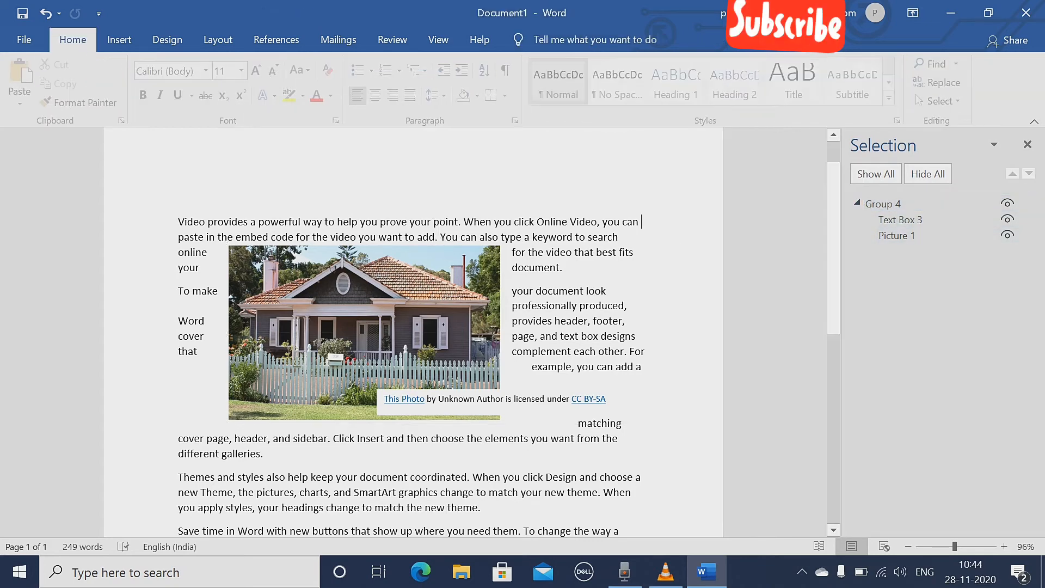
left_click(897, 235)
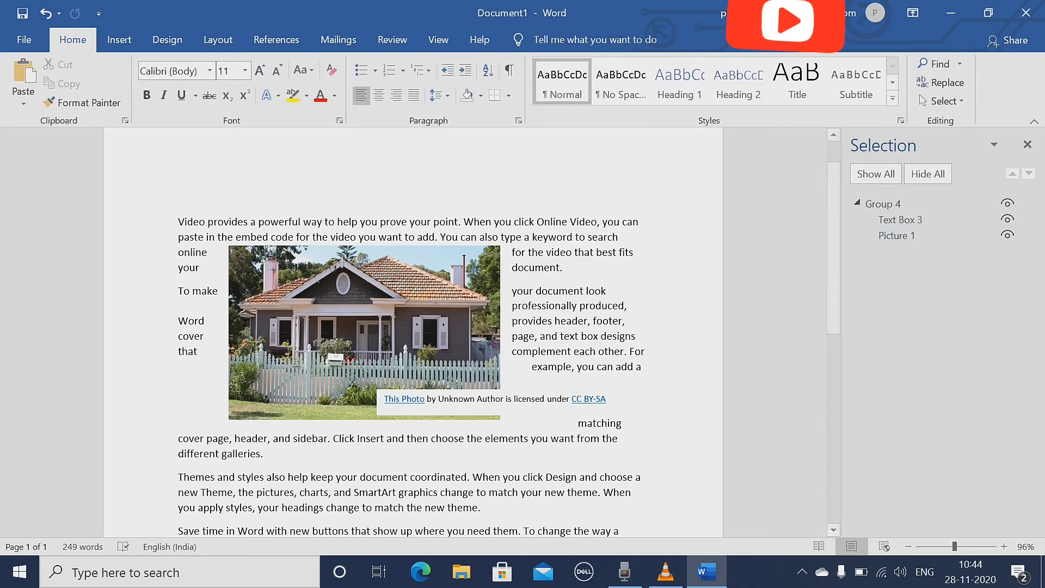
left_click(900, 220)
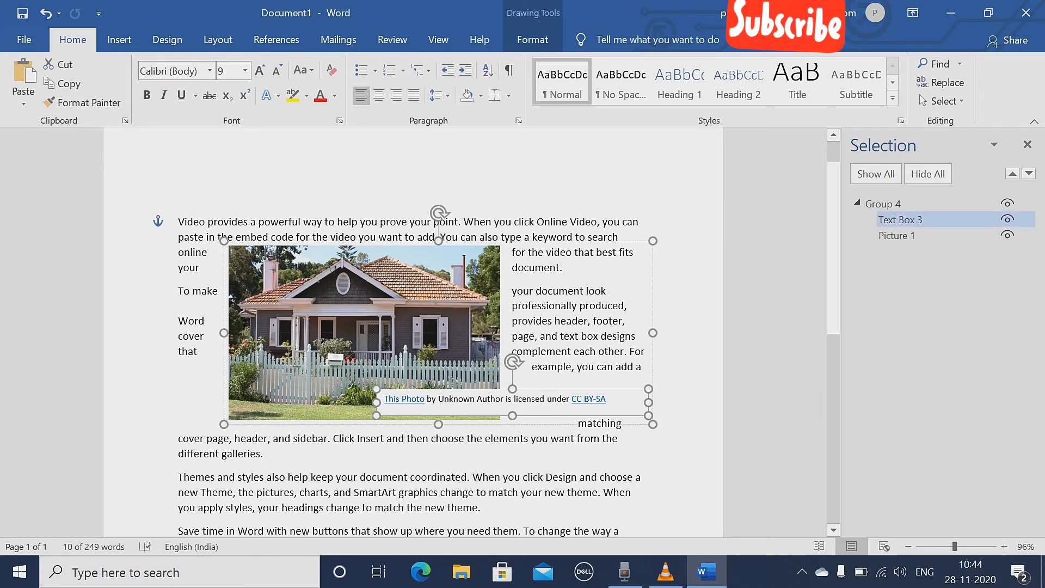
left_click(883, 205)
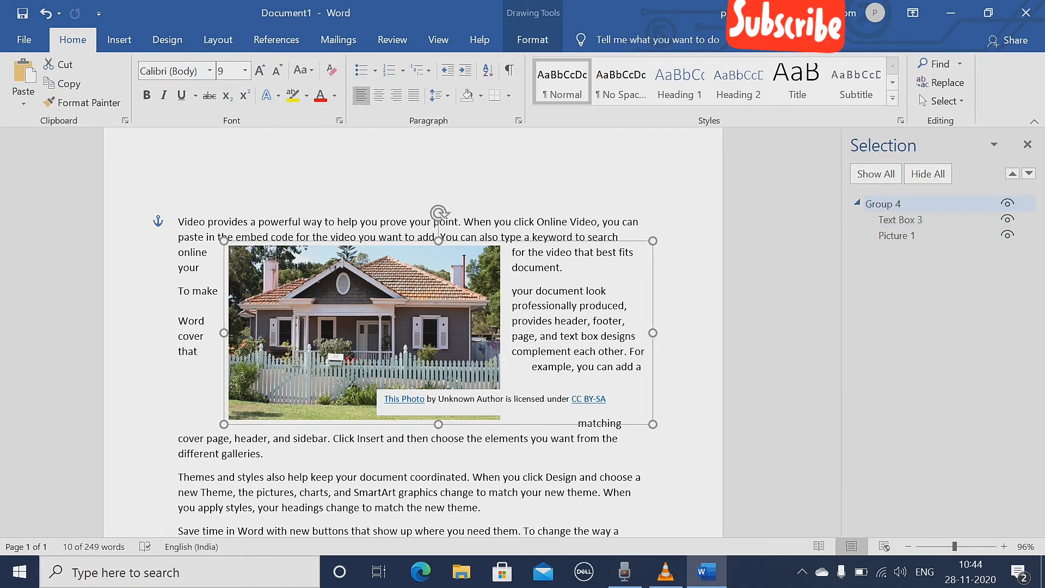
left_click(883, 205)
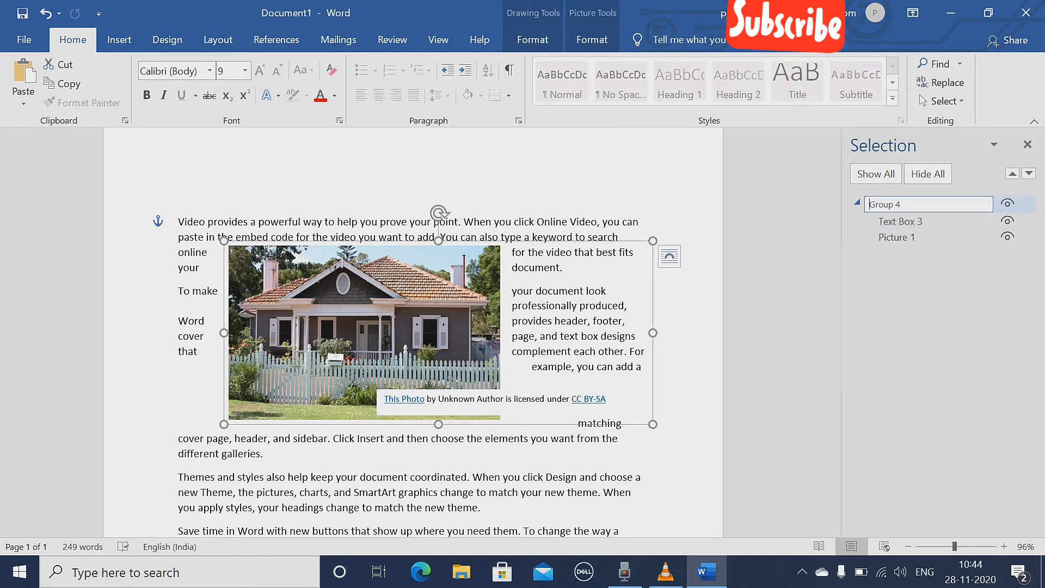
key("Return")
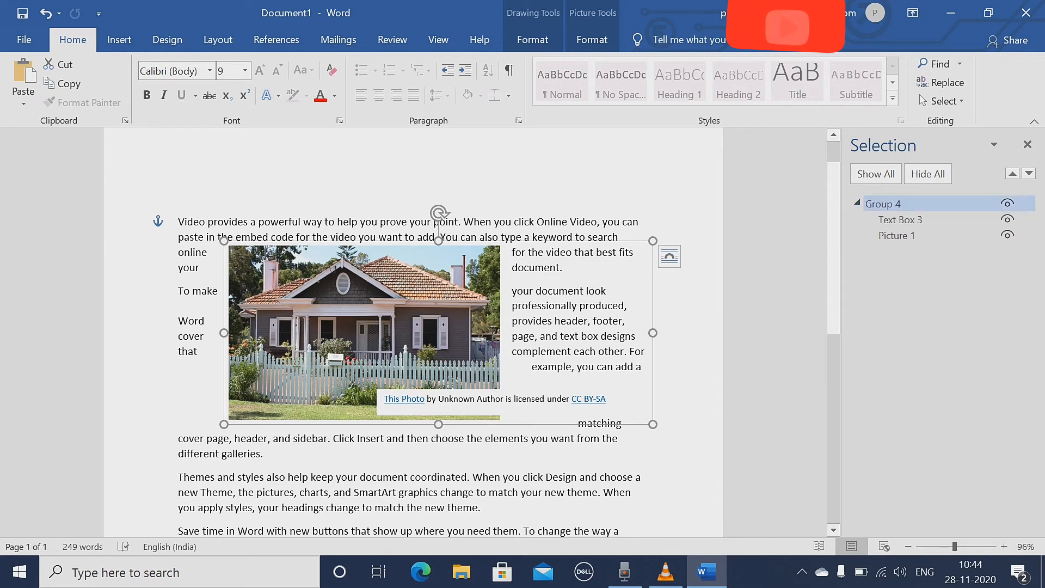
Review the alignment options for Group 4, choose Align to Margin, and switch the alignment reference to Align to Page
left_click(591, 39)
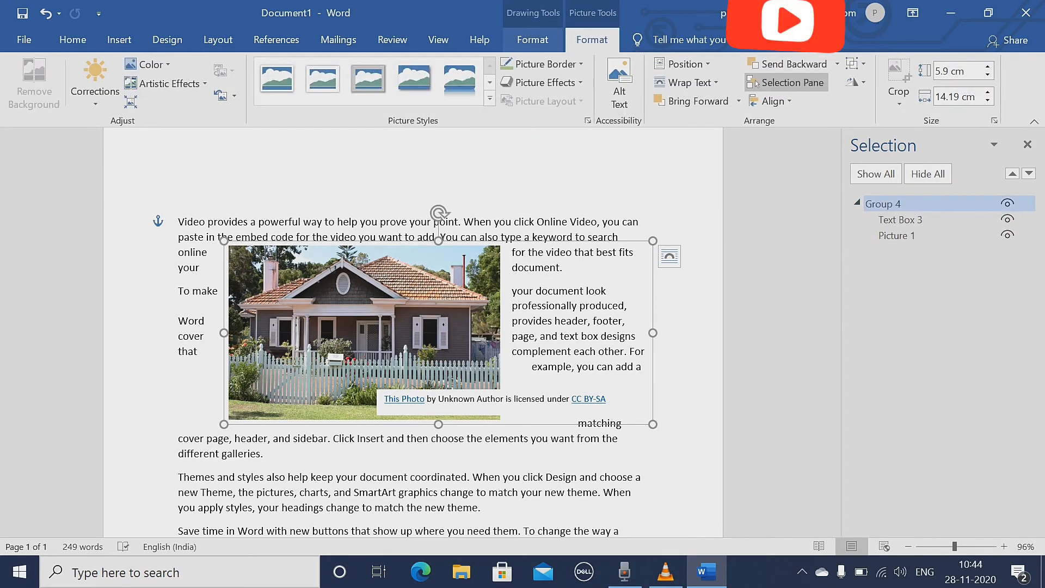
left_click(772, 101)
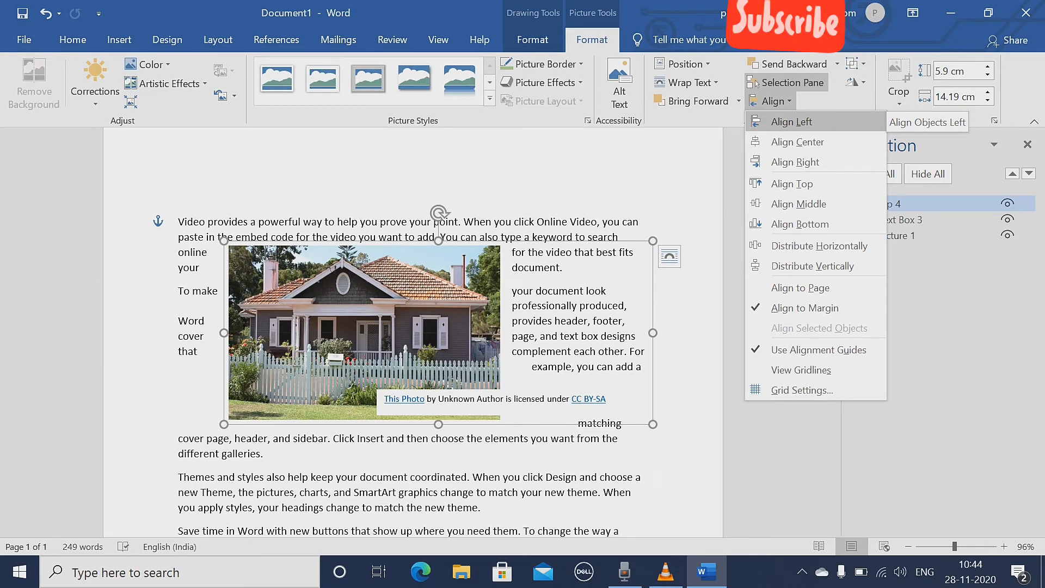
key("Down")
key("Down")
key("Down")
key("Down")
key("Down")
key("Down")
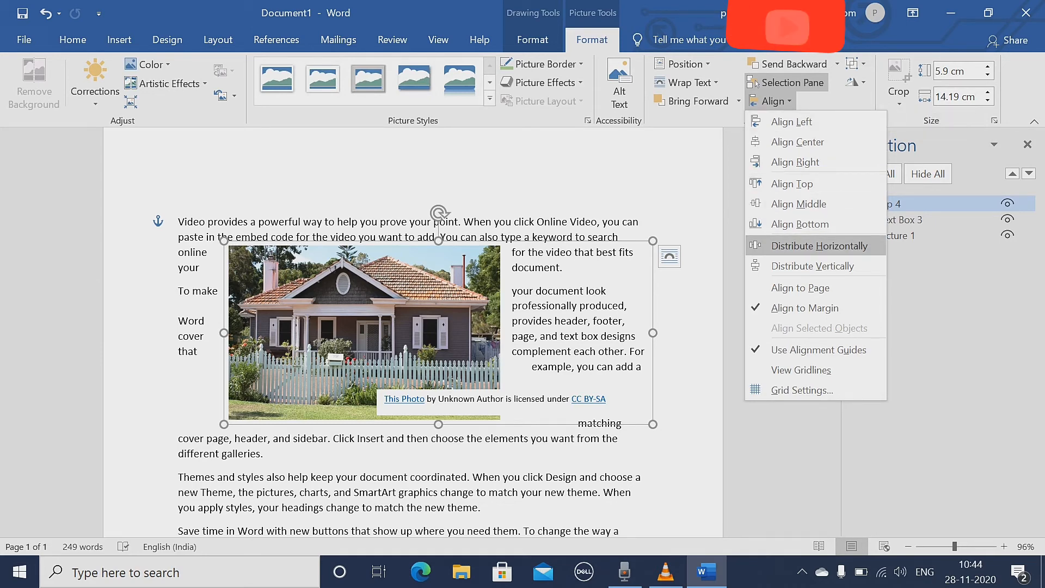
key("Down")
key("Down")
key("Down")
key("Up")
key("Down")
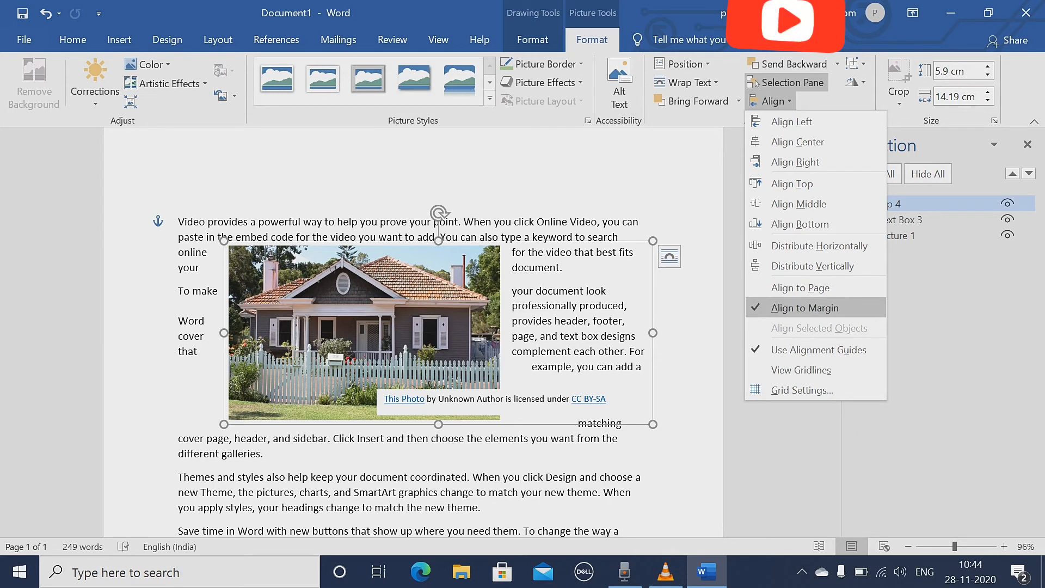
key("Return")
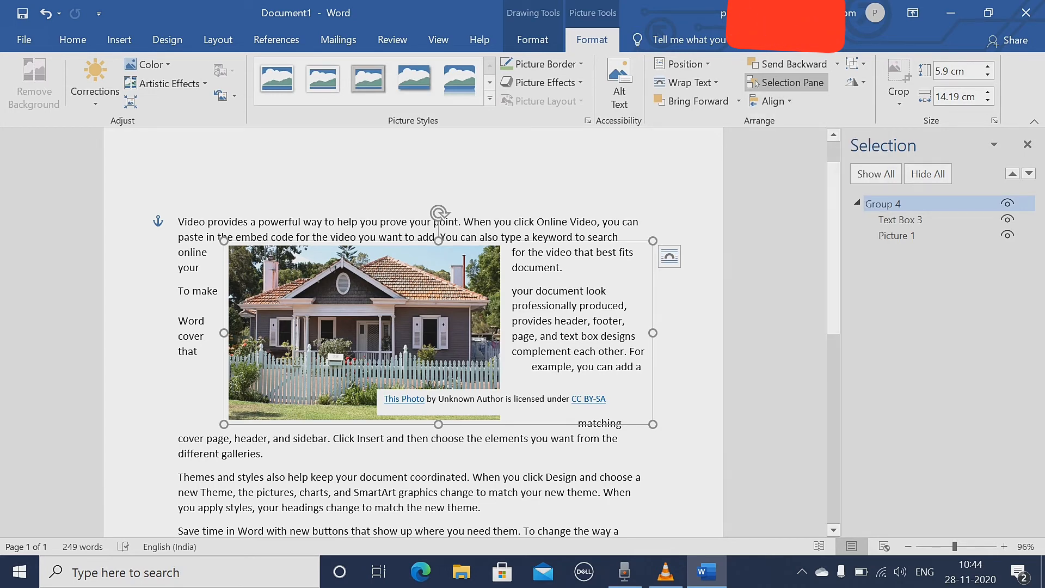
left_click(771, 102)
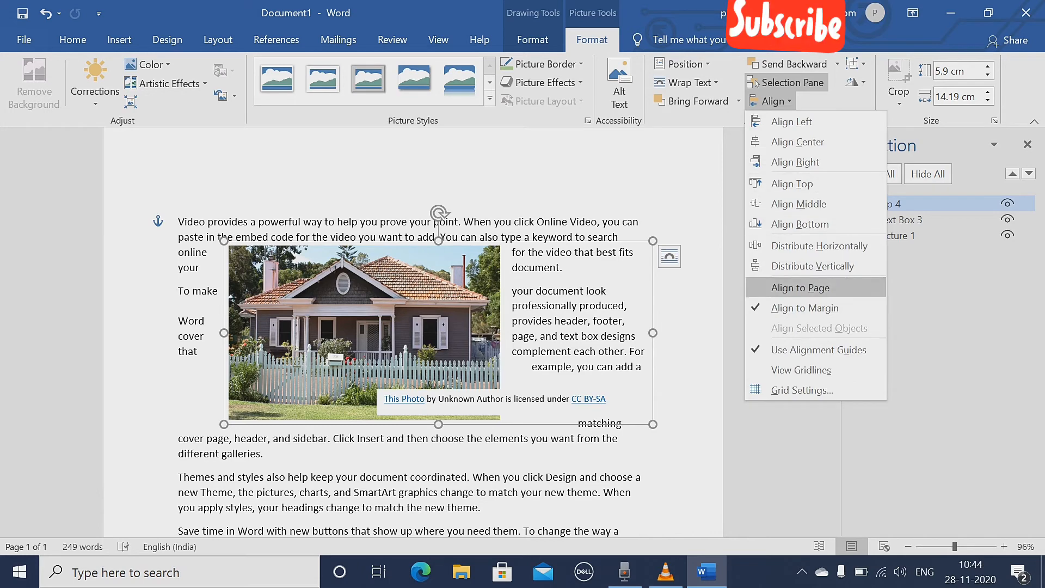
left_click(800, 288)
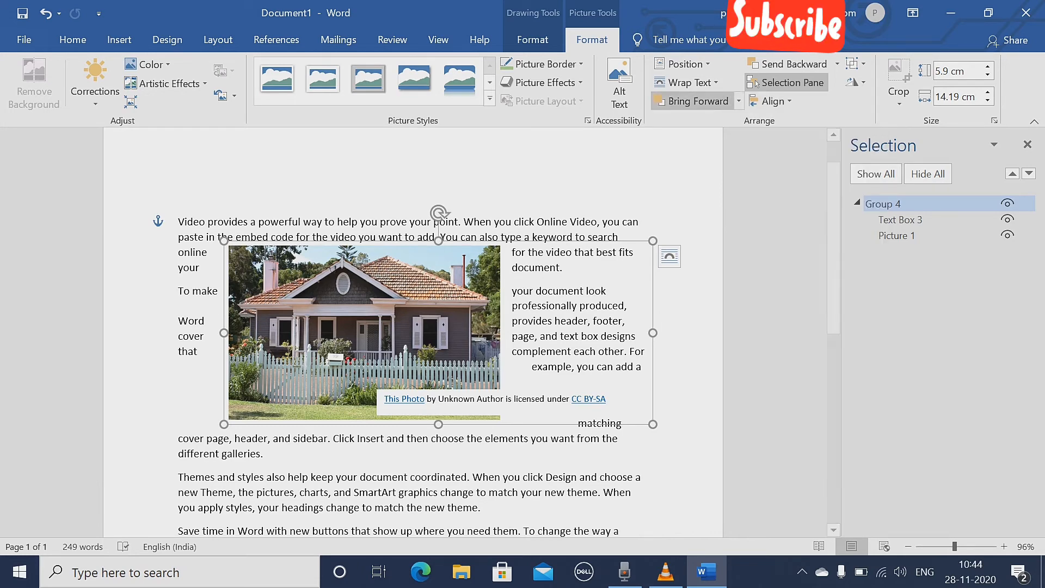
Align Group 4 to the left edge of the page and then to the right edge
left_click(771, 101)
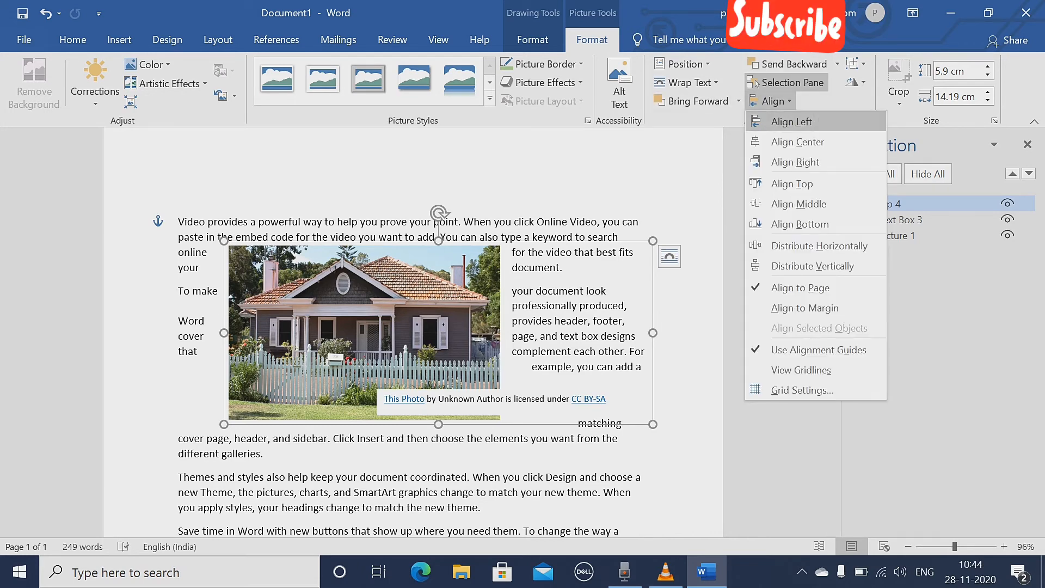
left_click(791, 121)
left_click(771, 101)
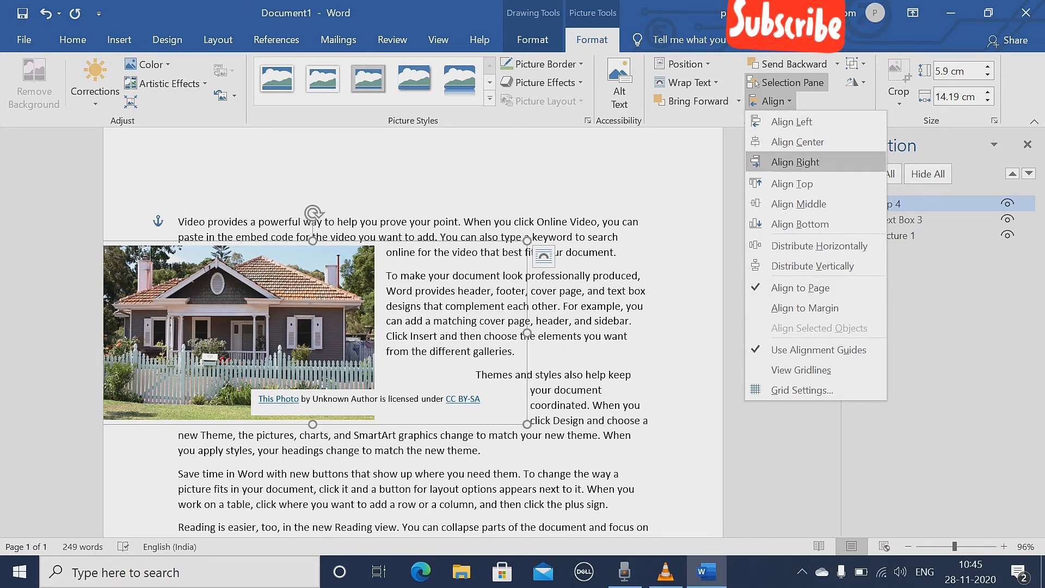
left_click(795, 162)
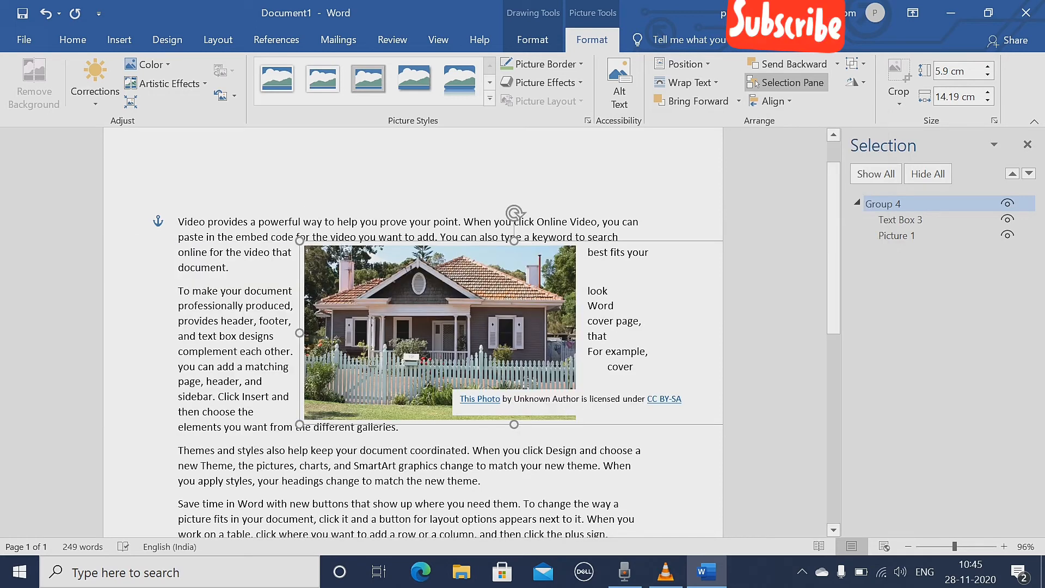
Shrink Group 4 to about 4.77 × 6.44 cm and move the house picture within it to the page's right edge
left_click_drag(300, 424, 529, 391)
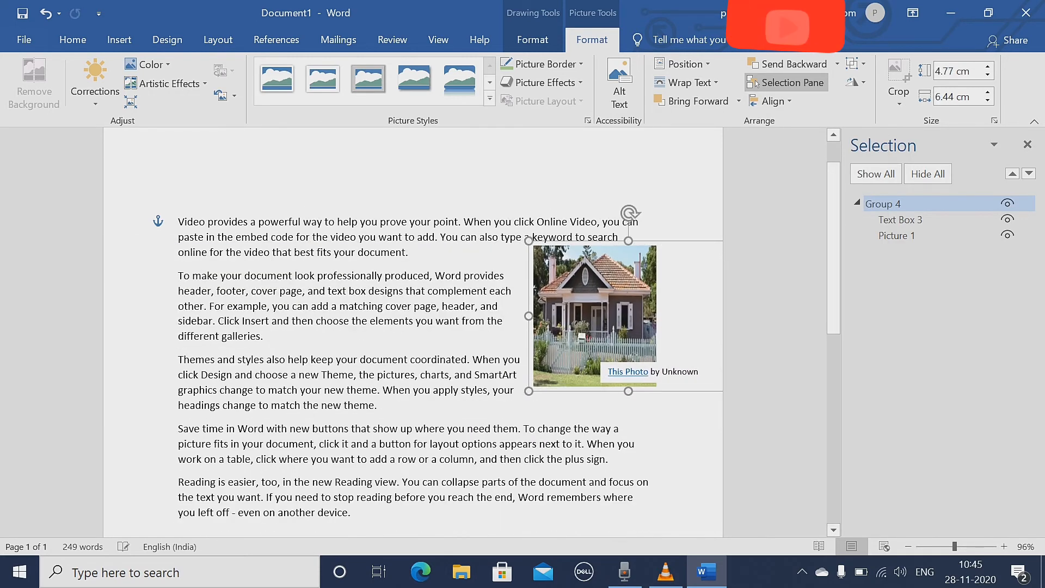
left_click(591, 319)
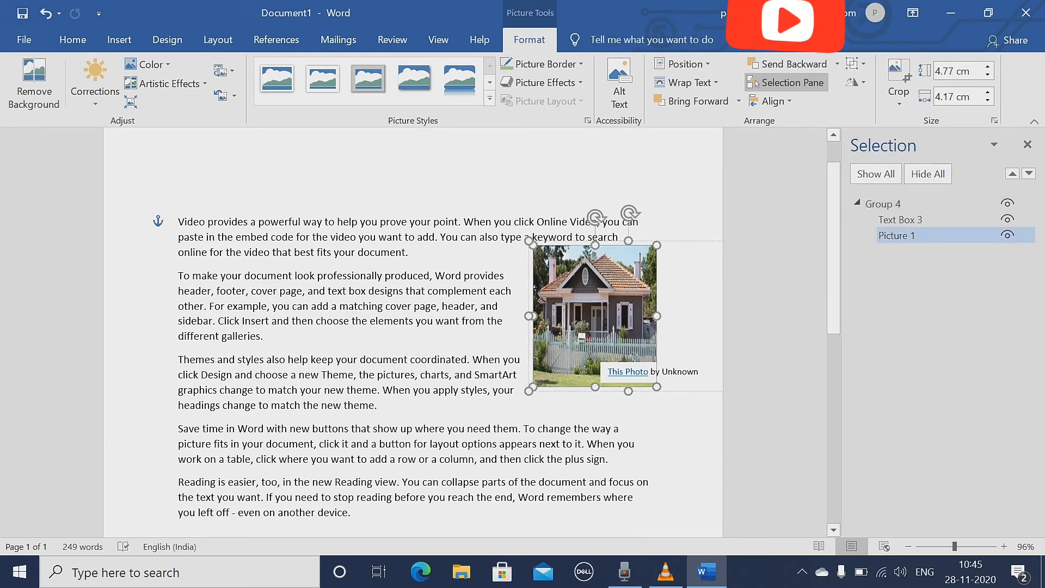
left_click_drag(590, 318, 654, 322)
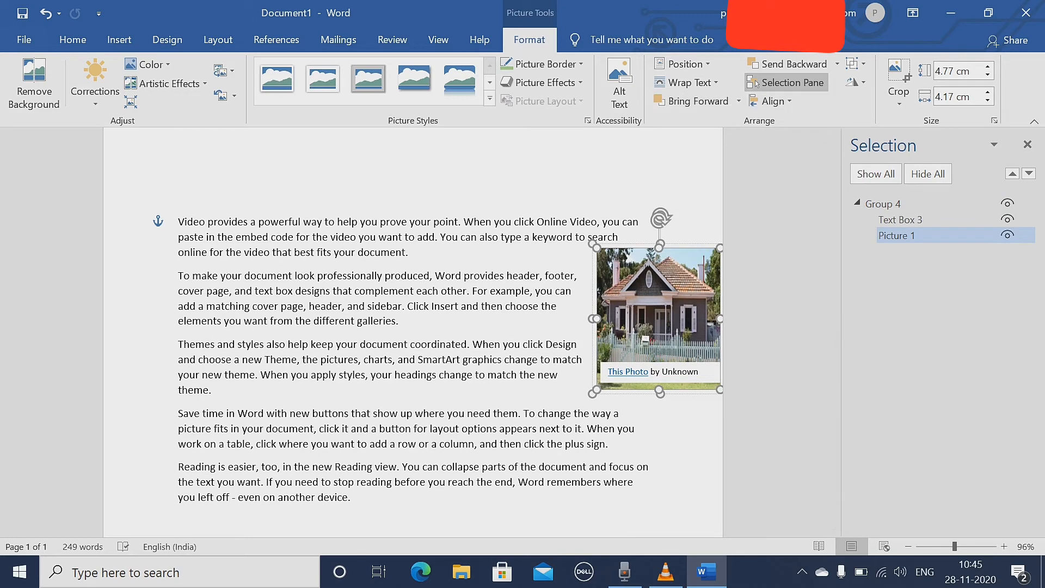
Switch the alignment reference to Align to Margin and align Group 4 left
left_click(773, 101)
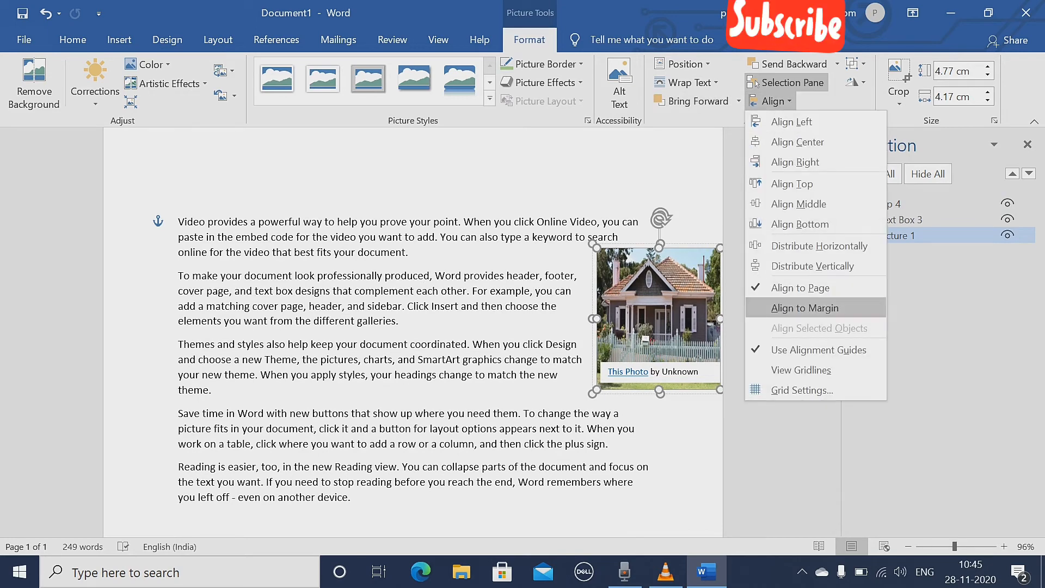
left_click(804, 308)
left_click(560, 306)
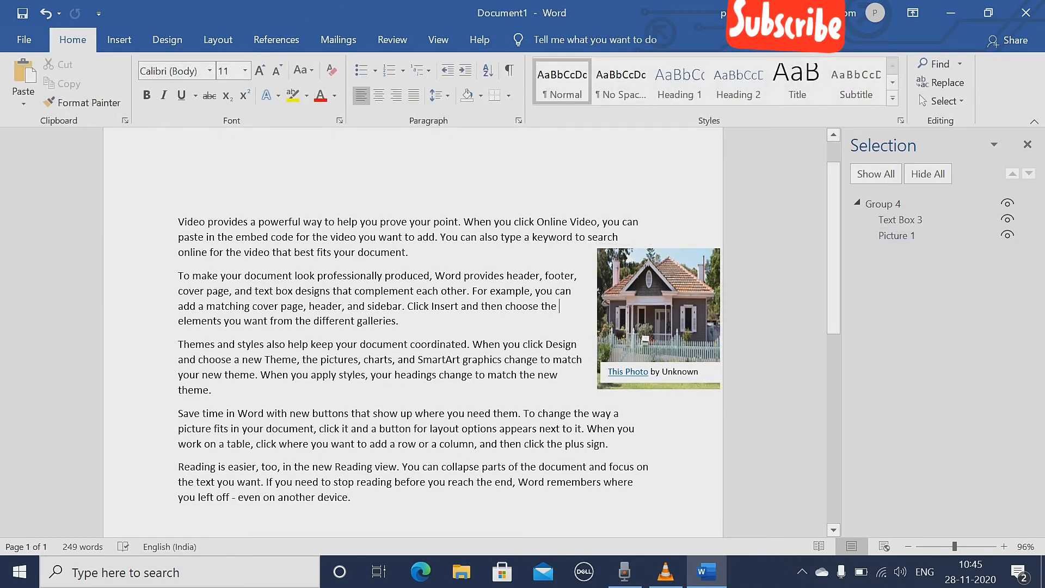
left_click(883, 203)
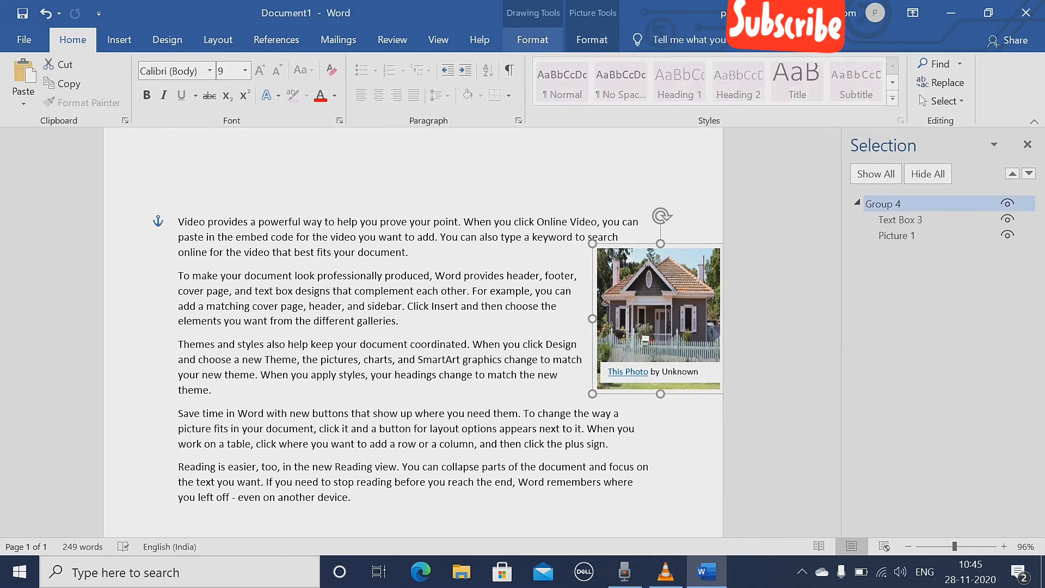
left_click(532, 39)
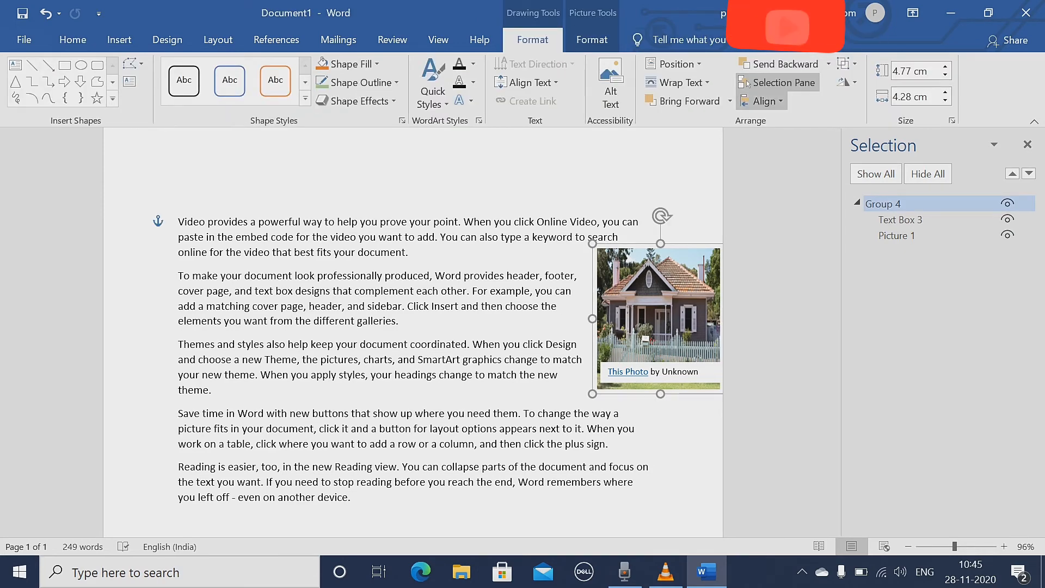
left_click(762, 101)
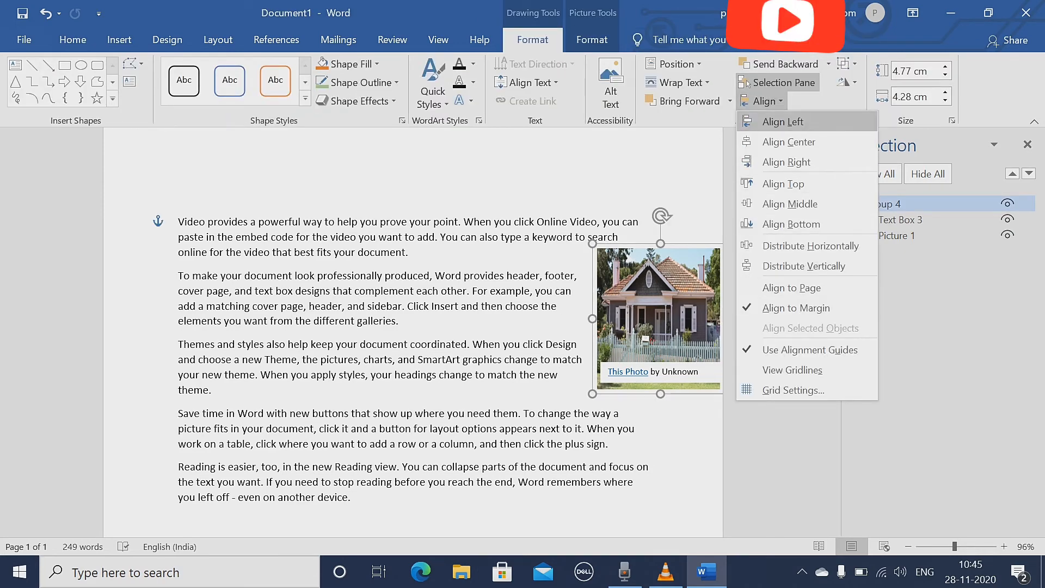
left_click(782, 122)
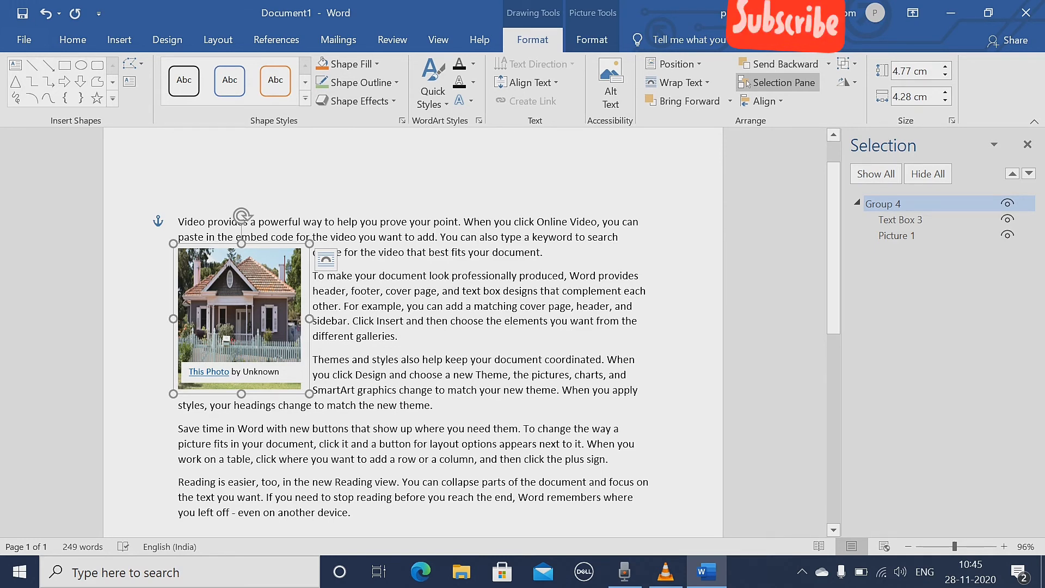
Review the alignment and grouping options for Group 4, leaving nothing selected
left_click(762, 101)
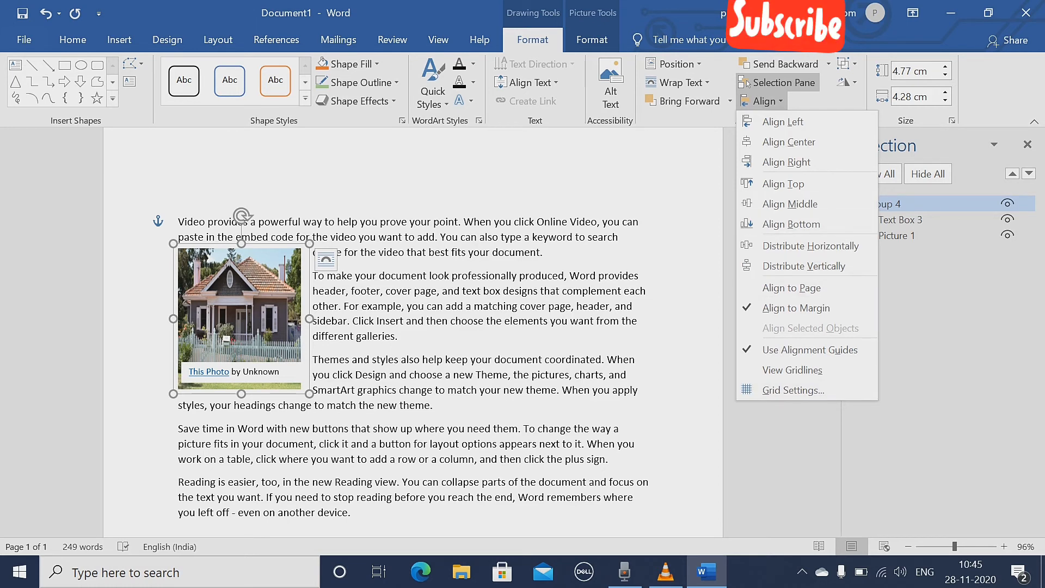
key("Escape")
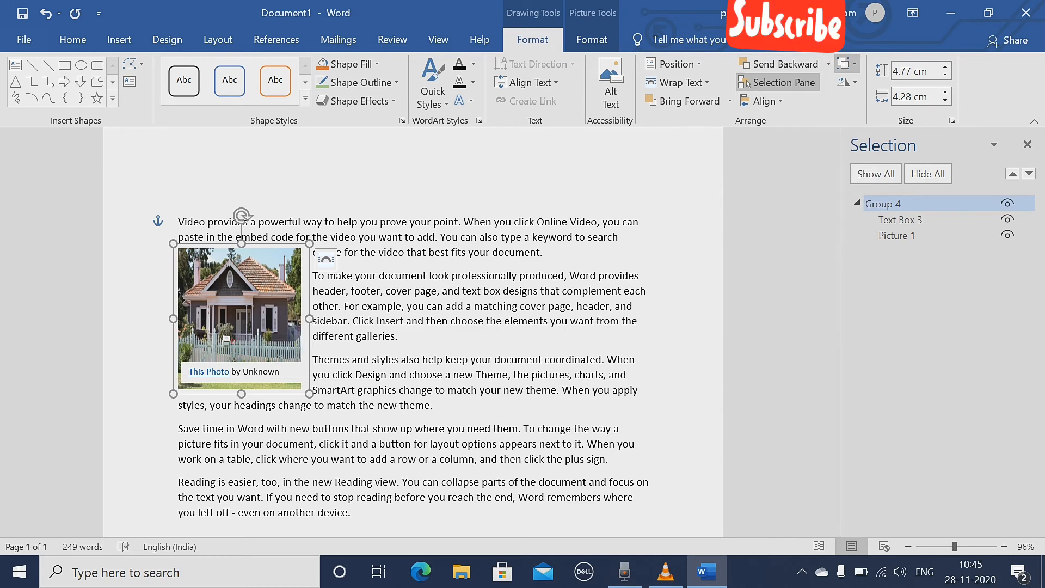
left_click(845, 63)
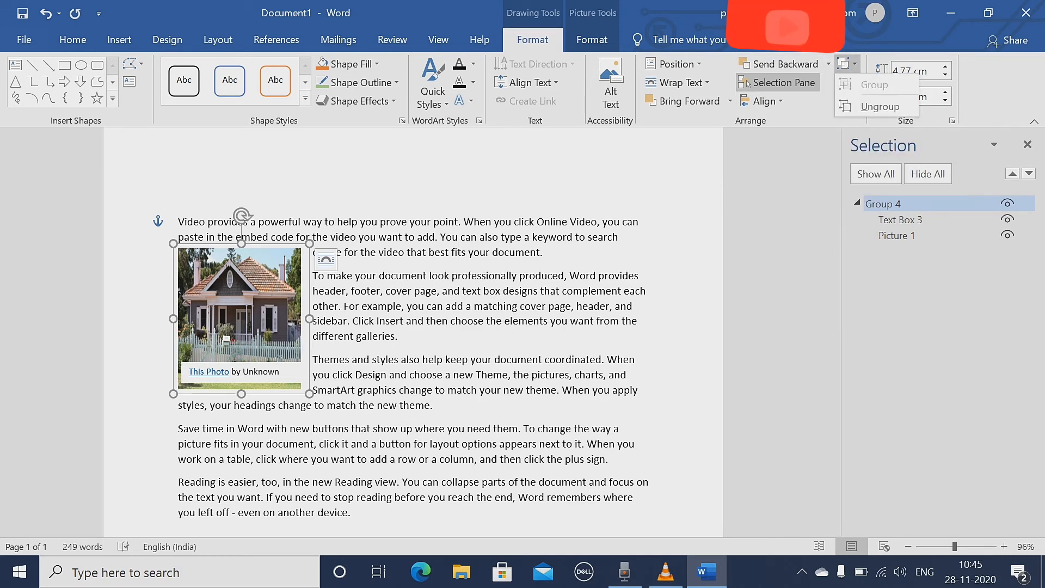
key("Escape")
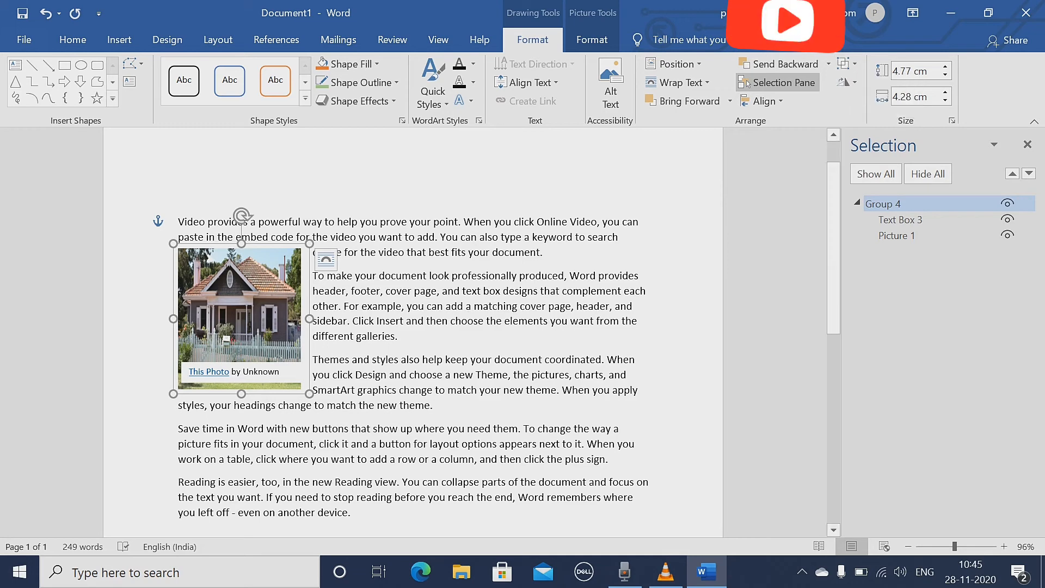
key("Escape")
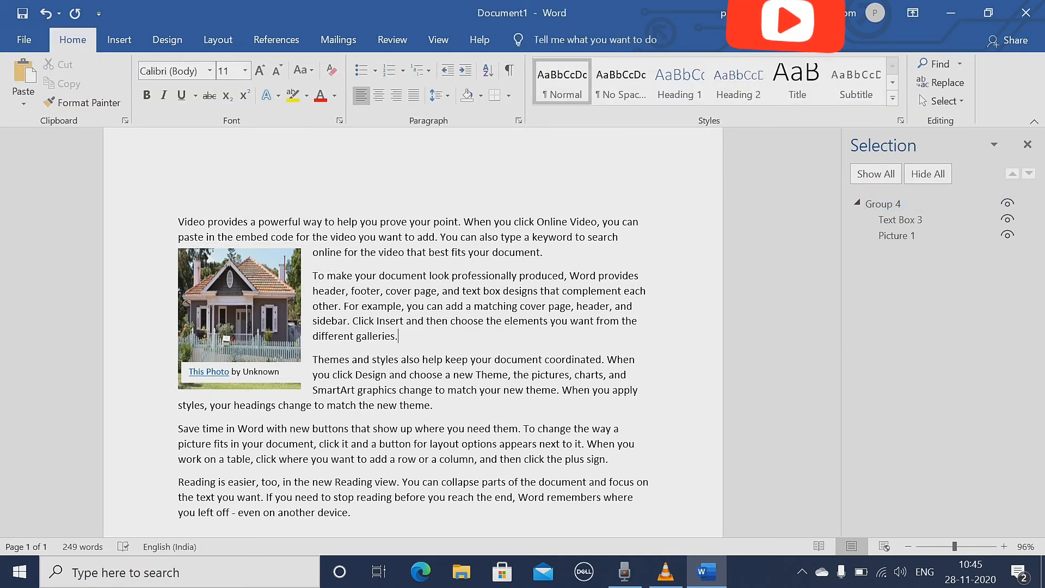
left_click(119, 40)
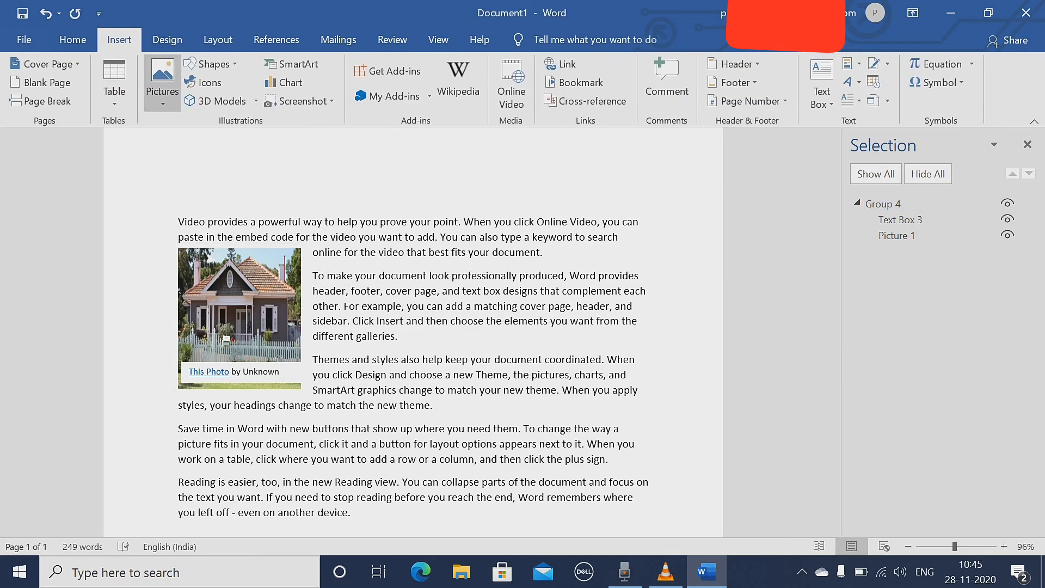
left_click(162, 84)
left_click(197, 145)
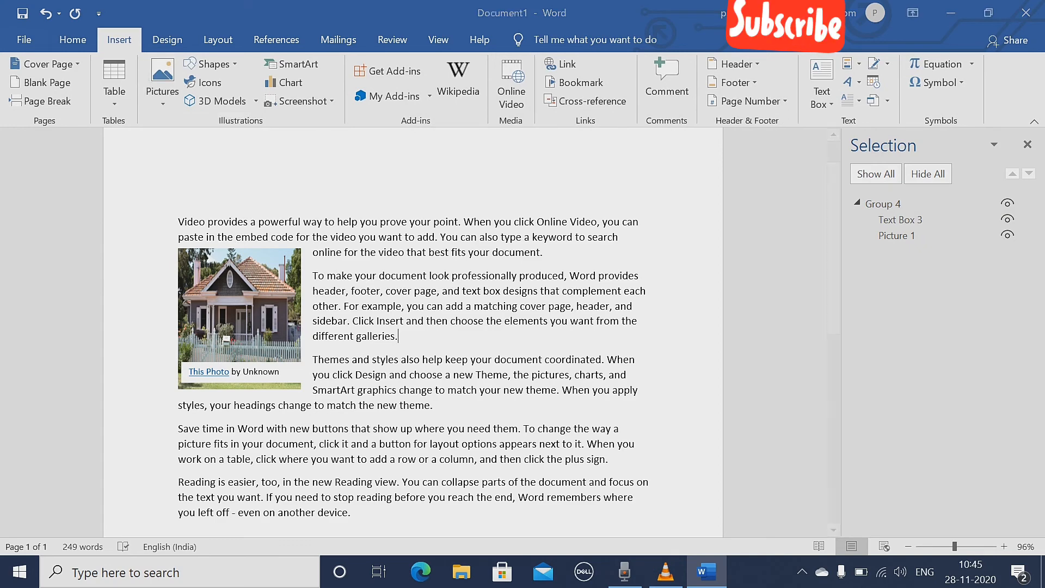
left_click(279, 158)
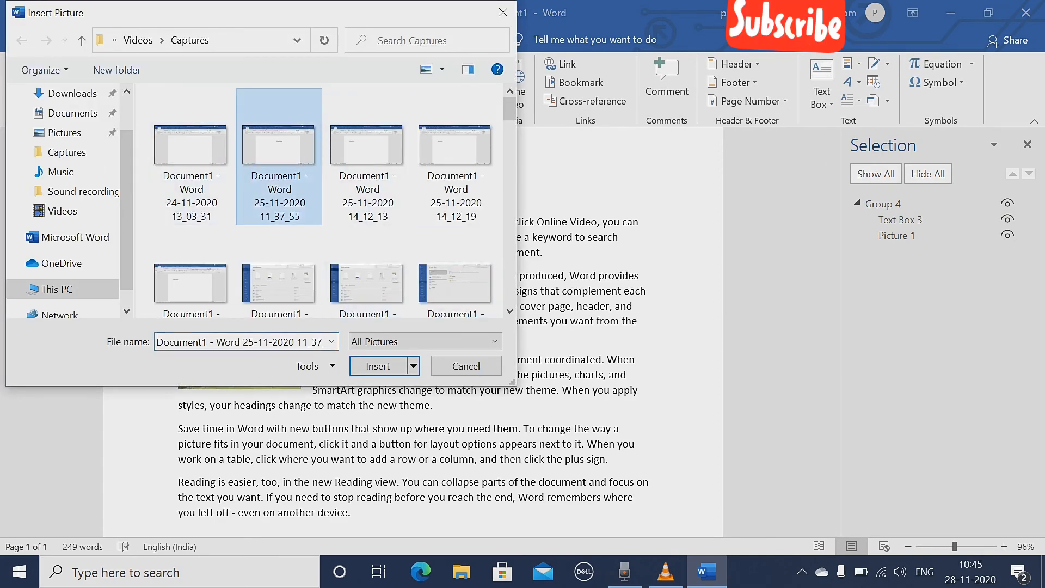
left_click(378, 366)
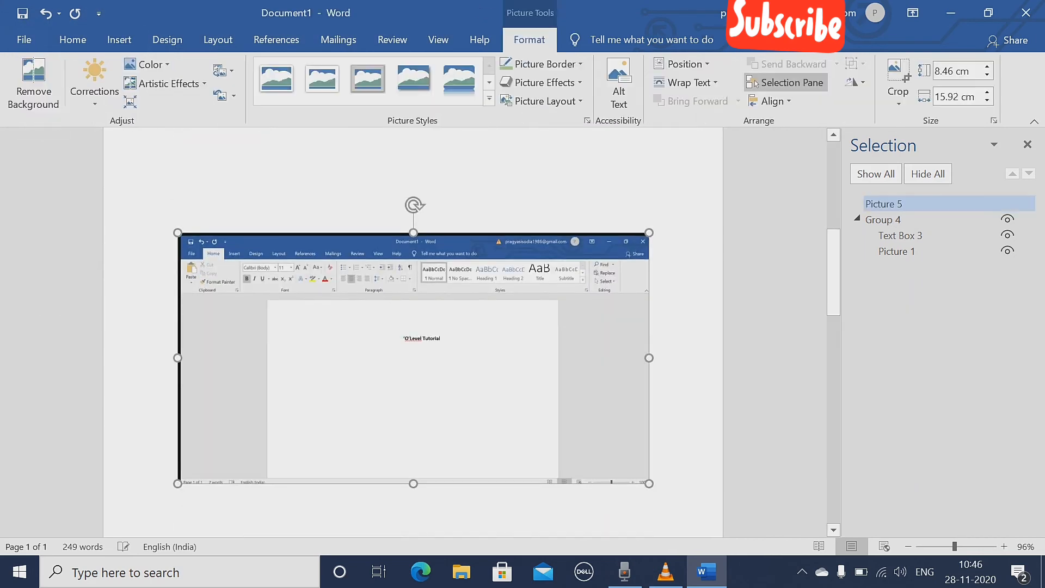
scroll(414, 327, "down", 8)
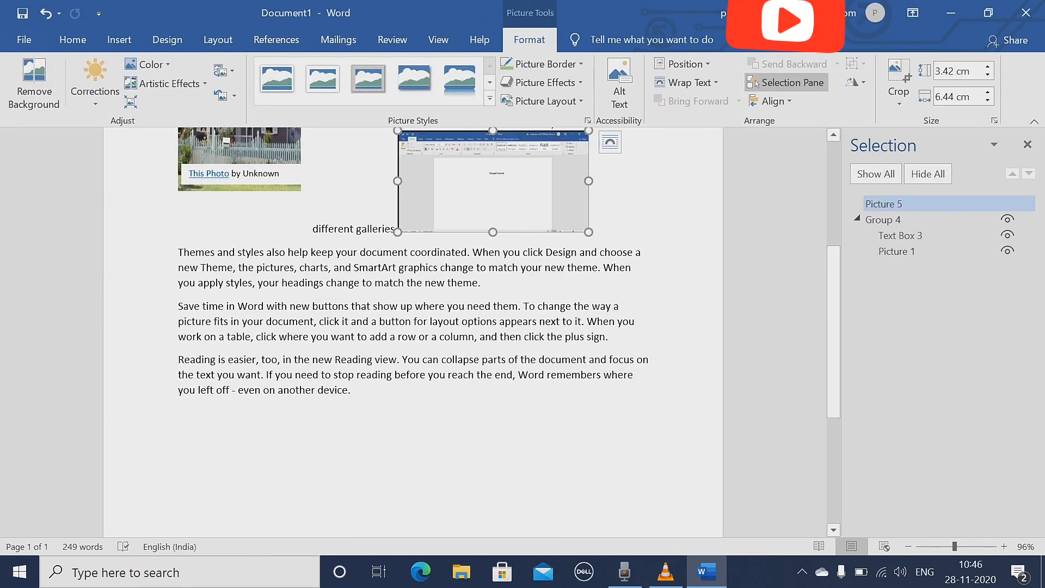
scroll(414, 327, "up", 5)
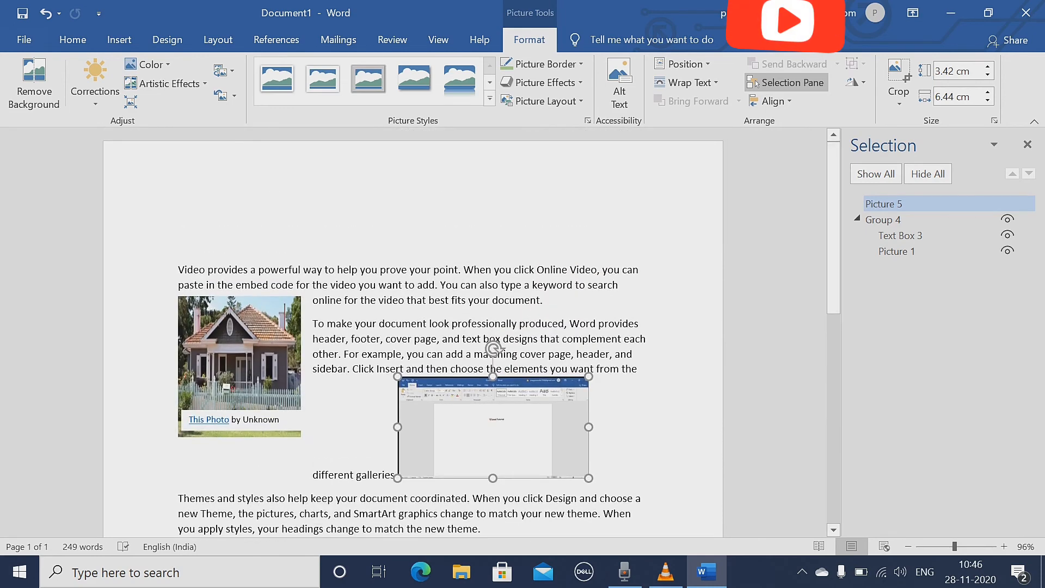
Try to select Group 4 together with the inserted screenshot picture, and check the screenshot's layout options
left_click(883, 220)
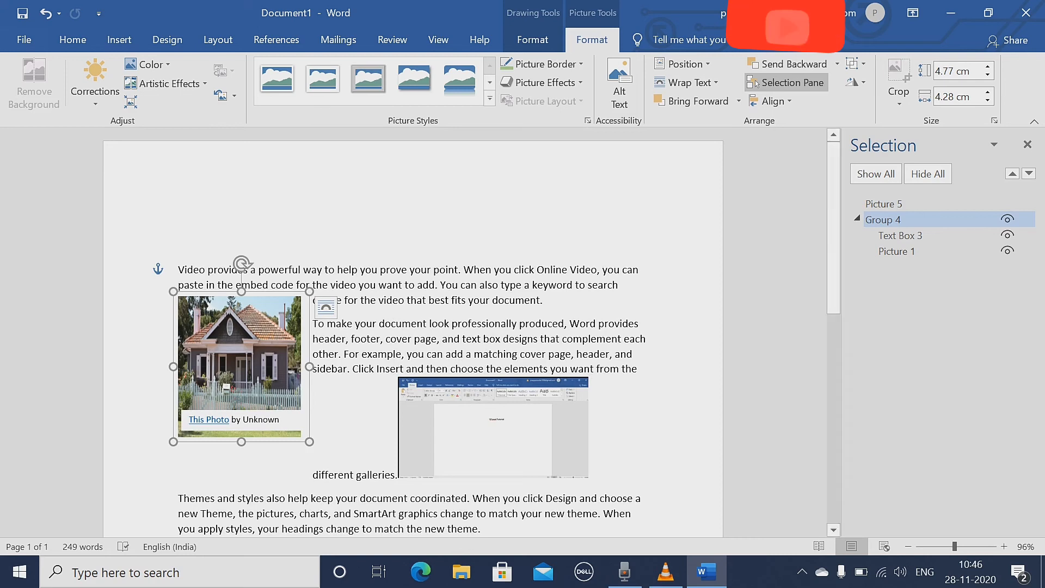
left_click(884, 204)
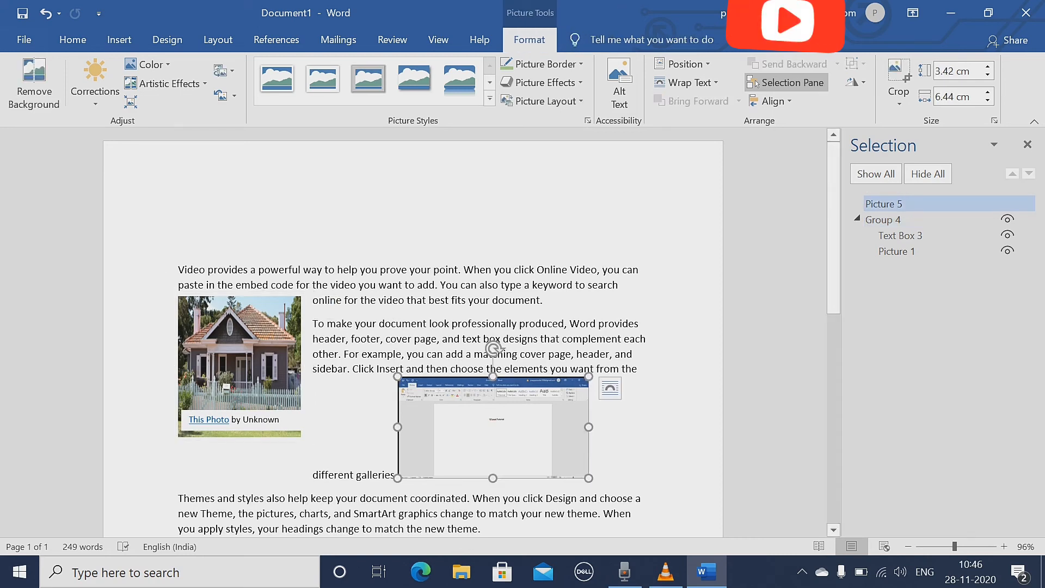
left_click(883, 220)
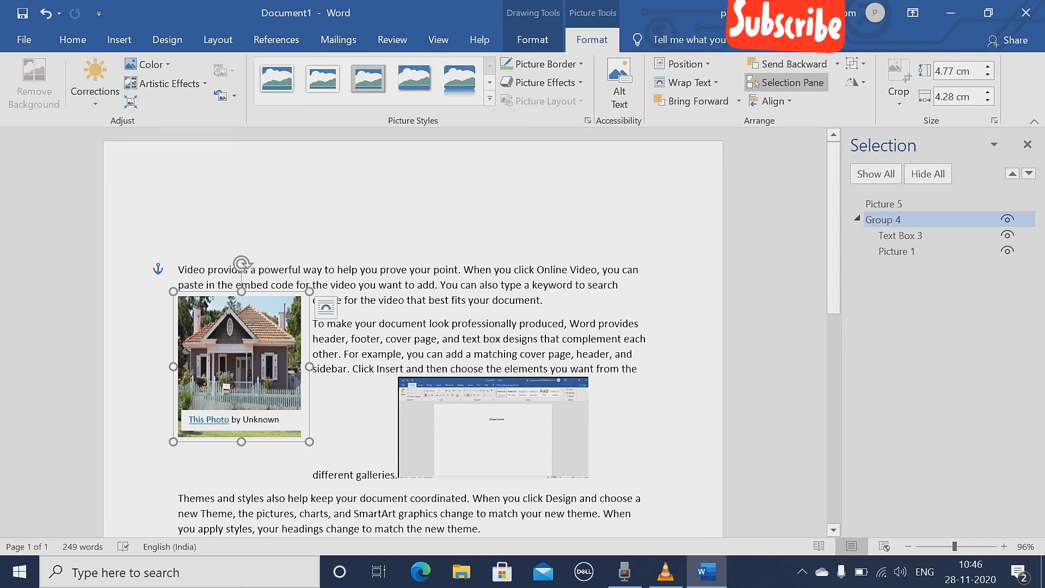
left_click(492, 428, "ctrl")
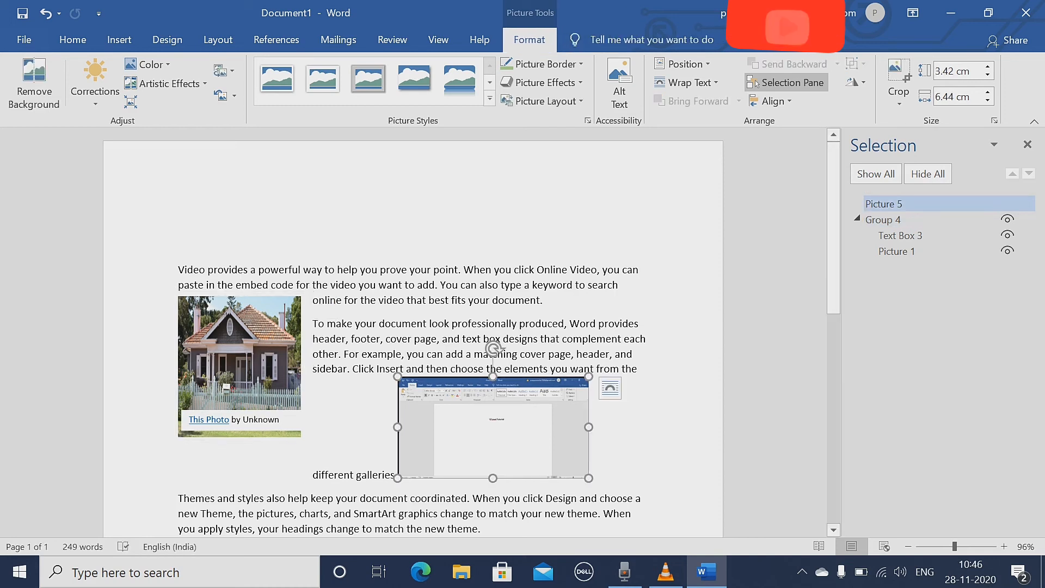
left_click(610, 388)
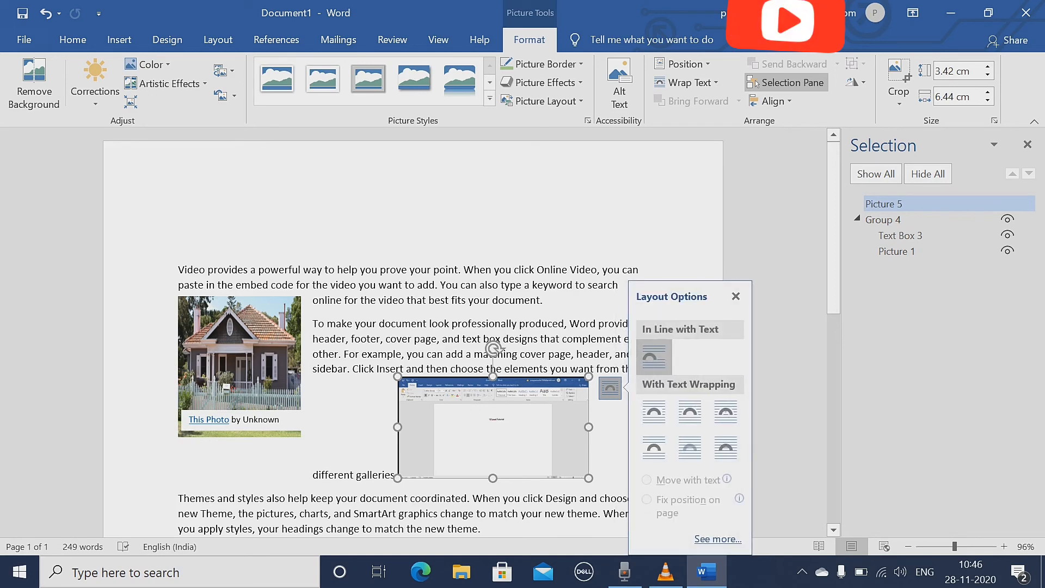
left_click(451, 300)
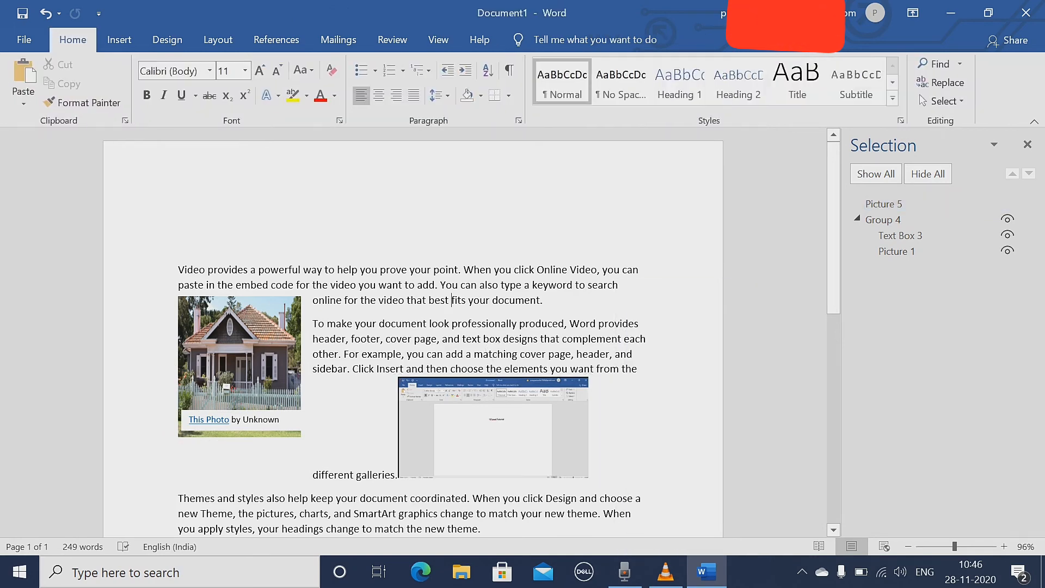
Select Group 4 and the inserted screenshot in turn to compare their available arrangement commands
left_click(239, 354)
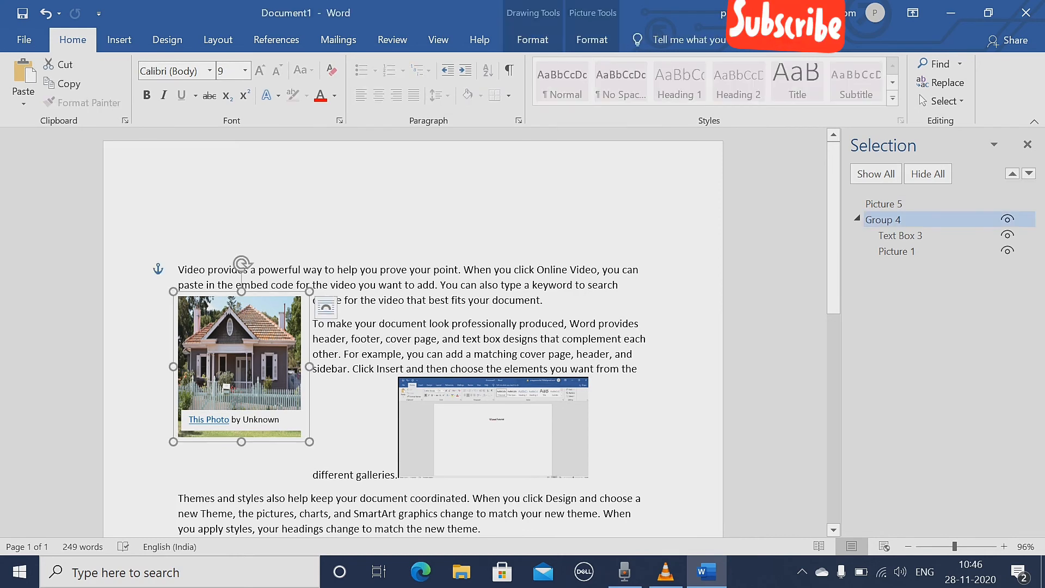
left_click(492, 428)
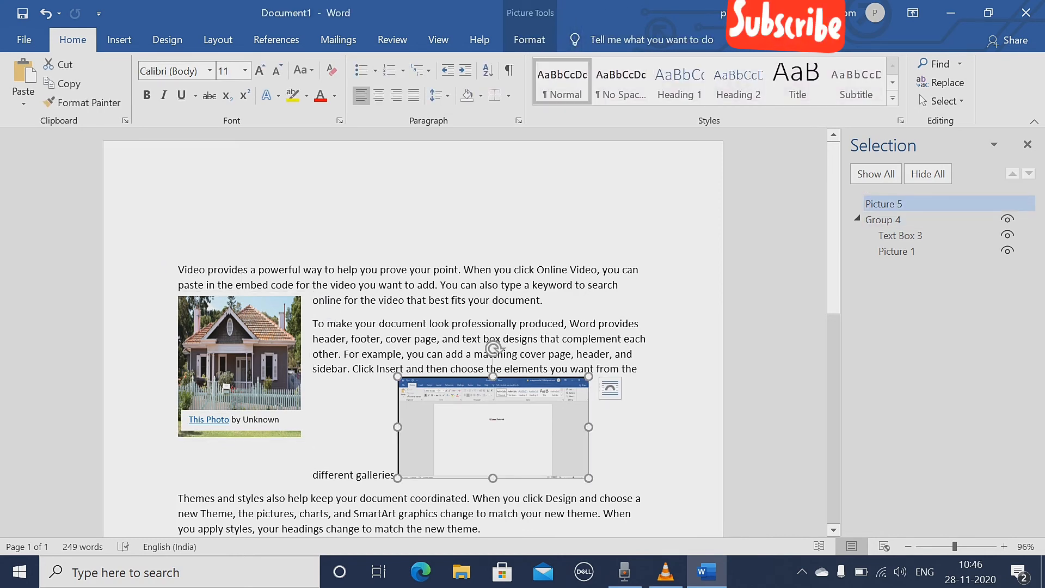
left_click(529, 40)
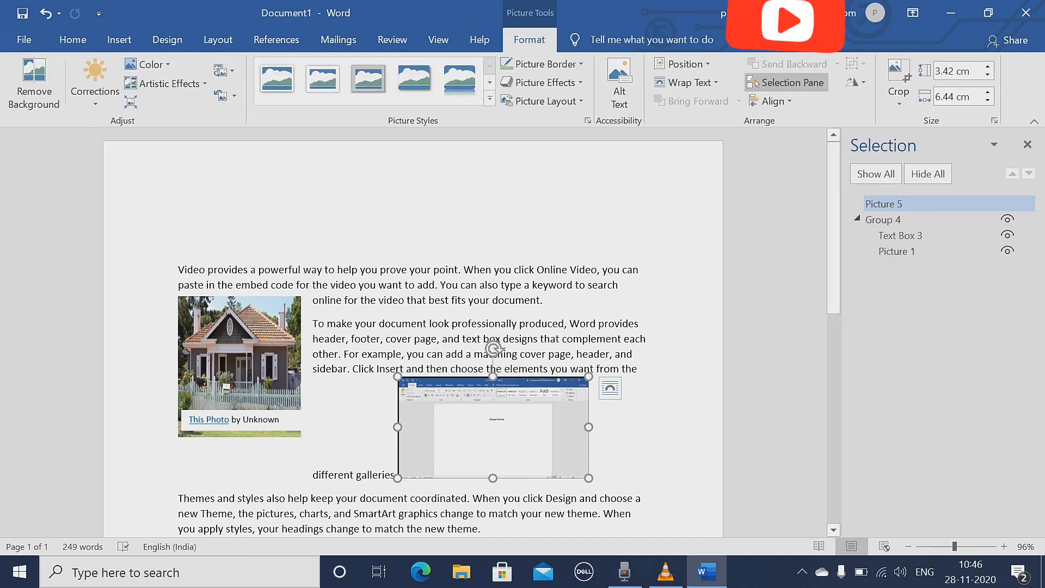
left_click(884, 219)
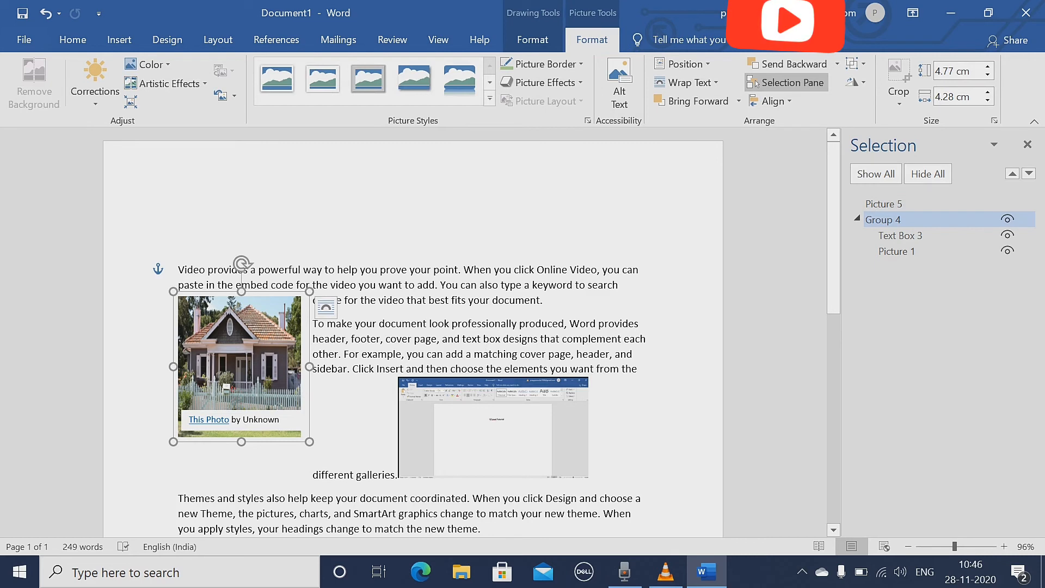
left_click(884, 204)
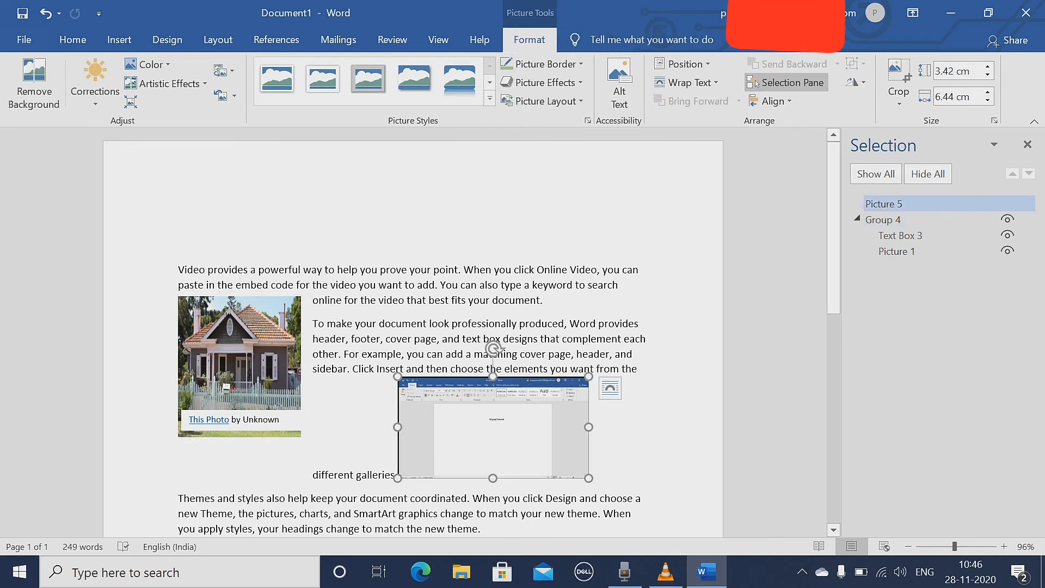
Review the text wrapping choices and layout options of the inserted screenshot picture, leaving them unchanged
mouse_move(492, 427)
left_mouse_down()
mouse_move(479, 414)
mouse_move(481, 435)
left_mouse_up()
right_click(481, 437)
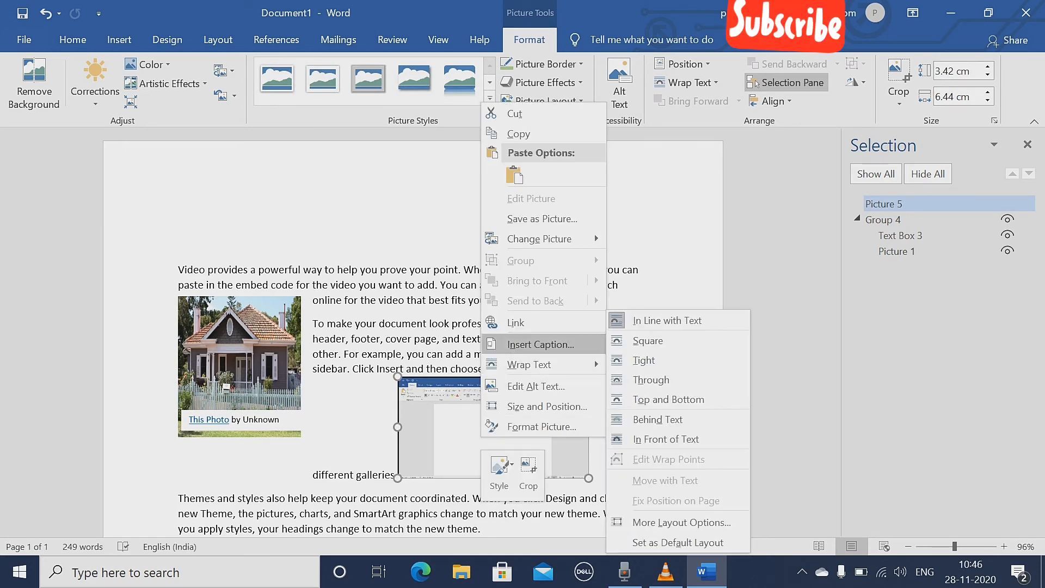
key("Escape")
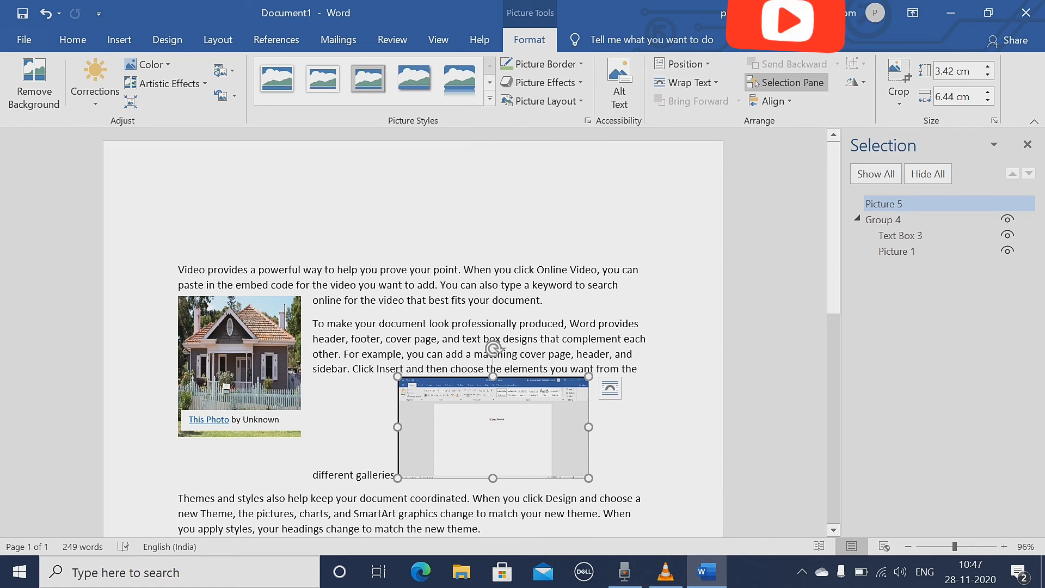
left_click(610, 388)
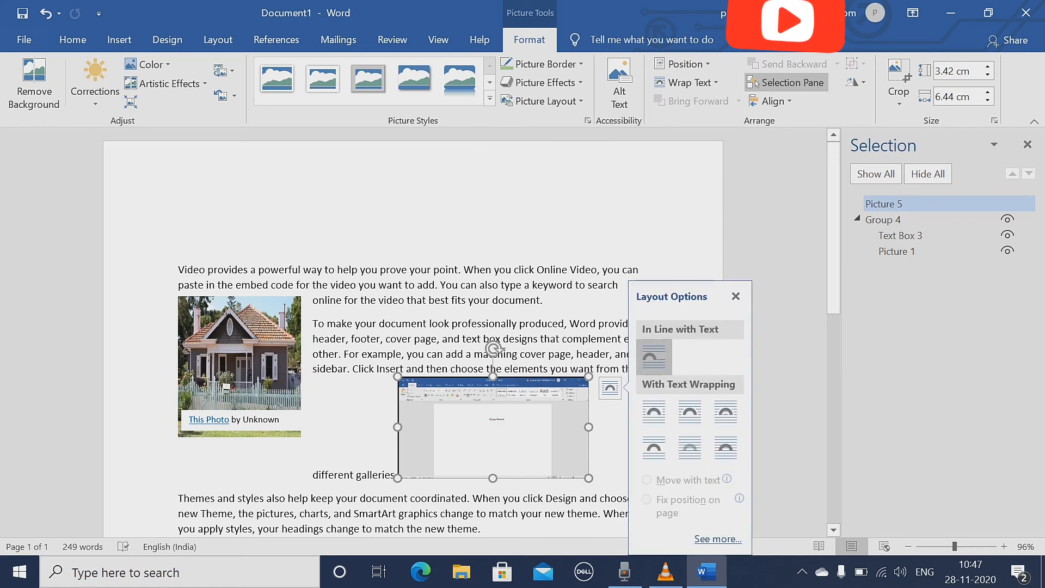
left_click_drag(313, 475, 319, 475)
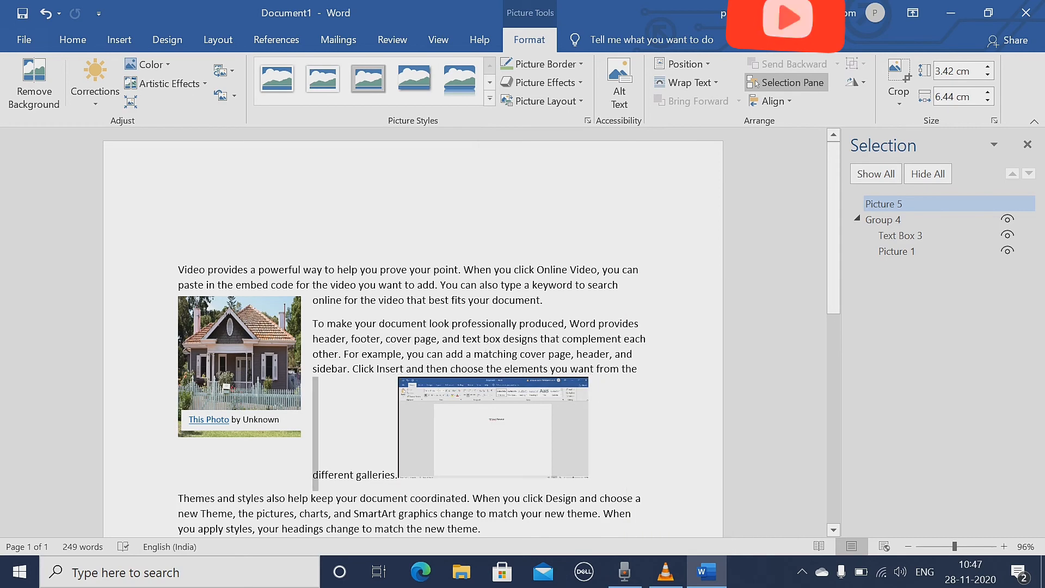
Try again to select Group 4 together with the screenshot picture, and check the grouping options for Group 4
left_click(239, 359)
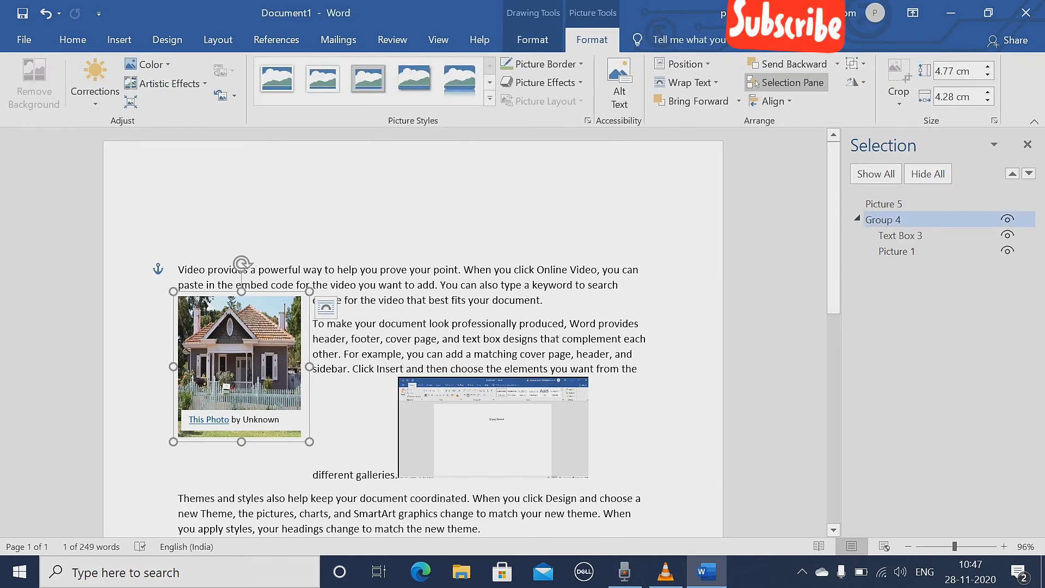
left_click(240, 359)
left_click(503, 427)
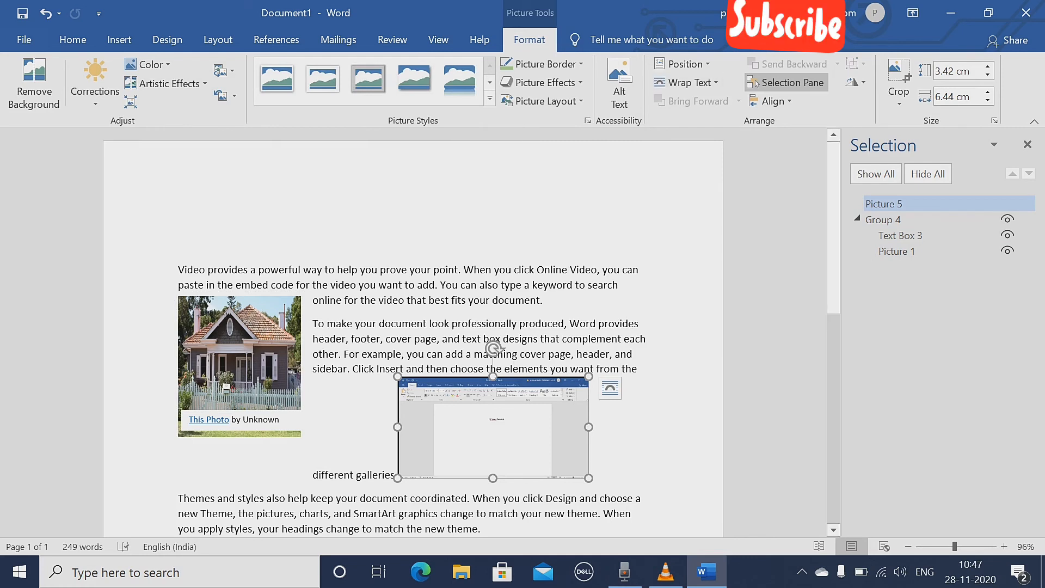
left_click(240, 359)
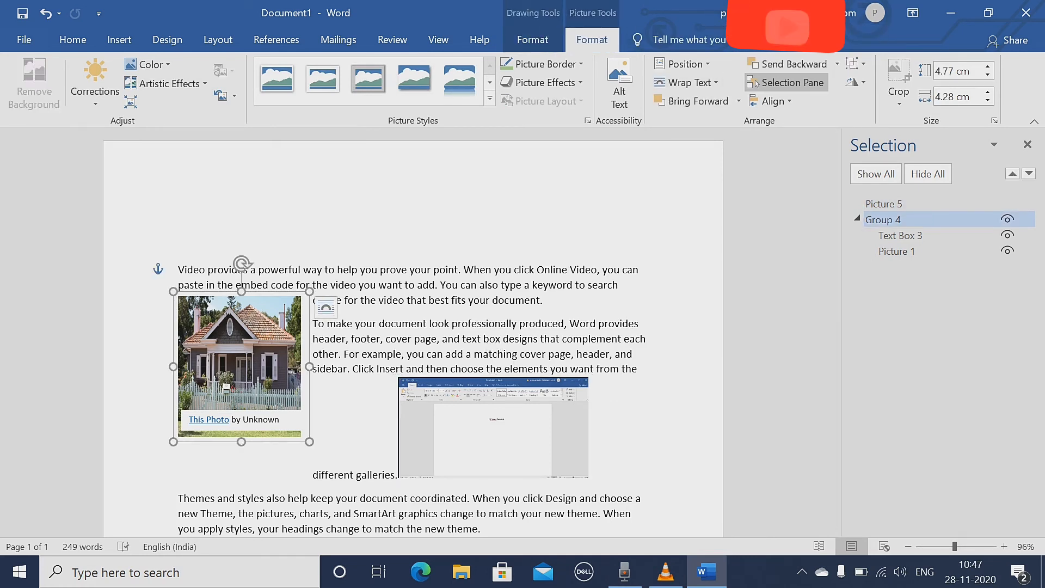
left_click(856, 64)
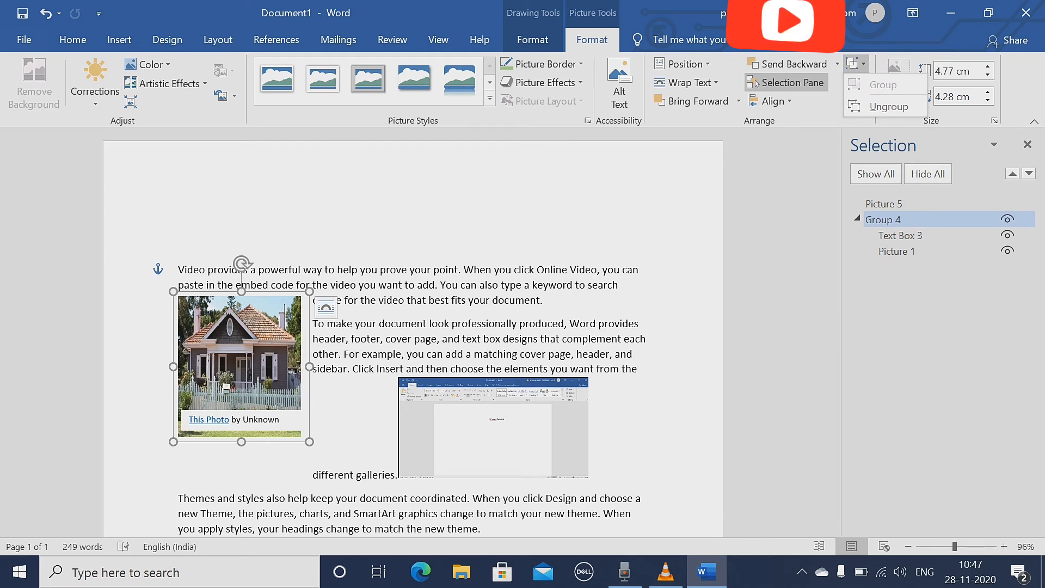
Select the house picture inside Group 4 and display its rotate and flip options
left_click(240, 351)
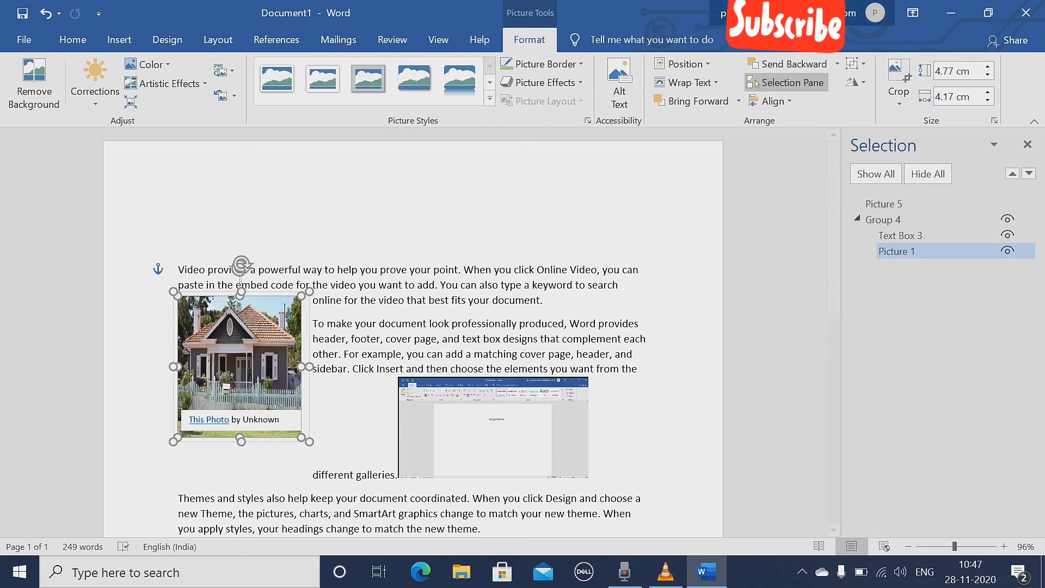
left_click(857, 82)
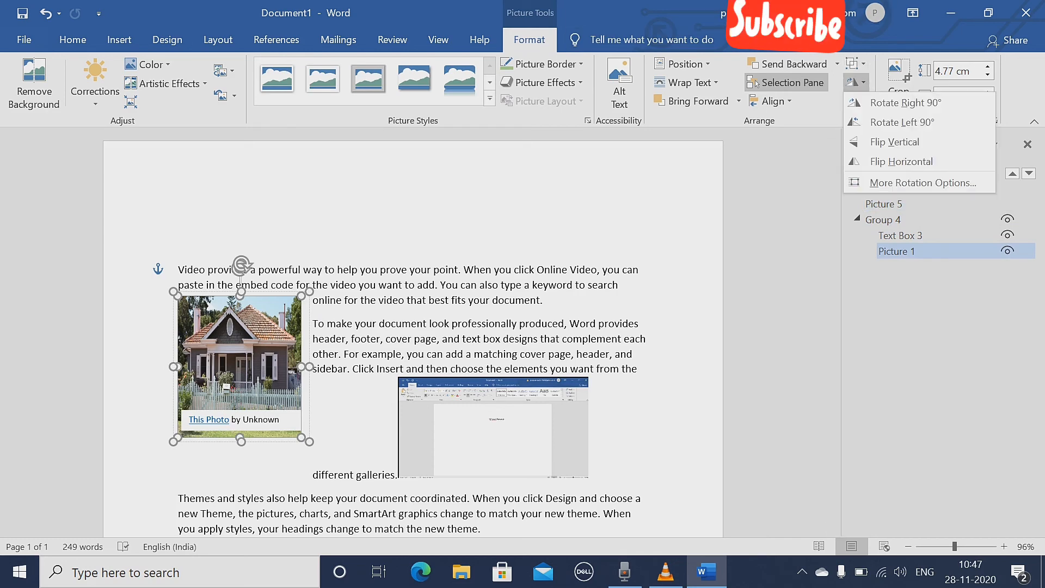